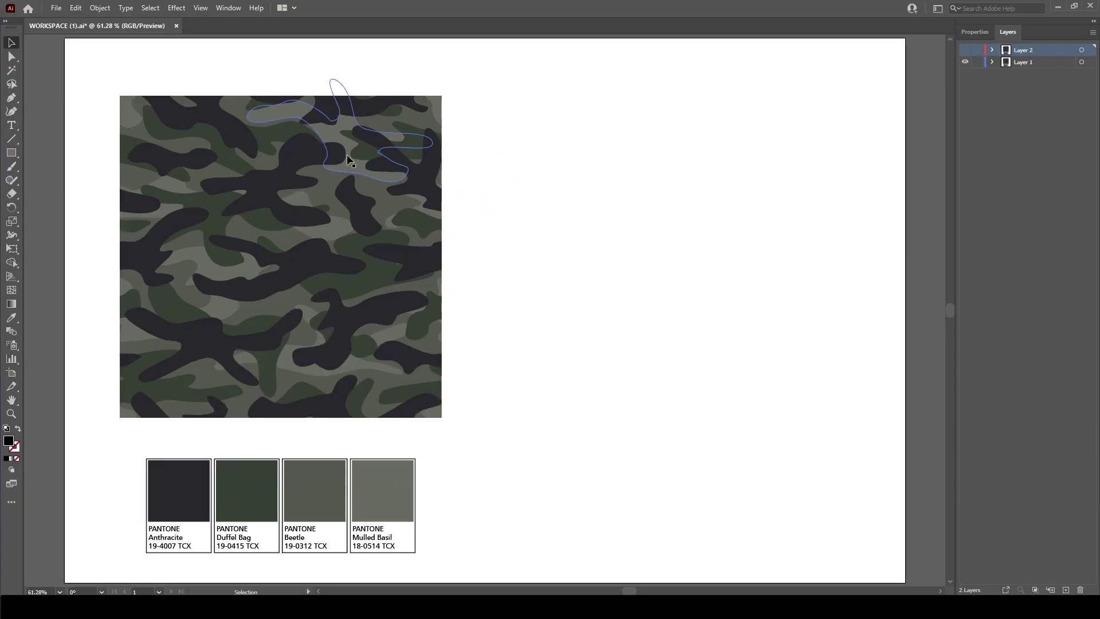
Check the document properties and briefly preview Layer 2's blue camo board, then hide it
{"action": "left_click", "coordinate": [983, 32]}
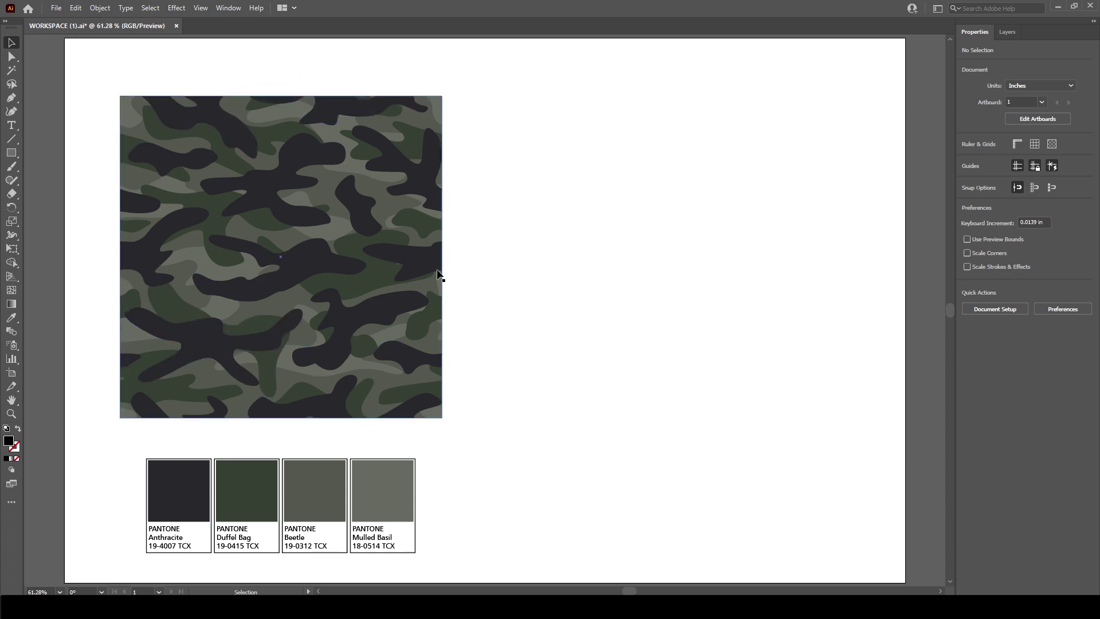
{"action": "left_click", "coordinate": [1004, 34]}
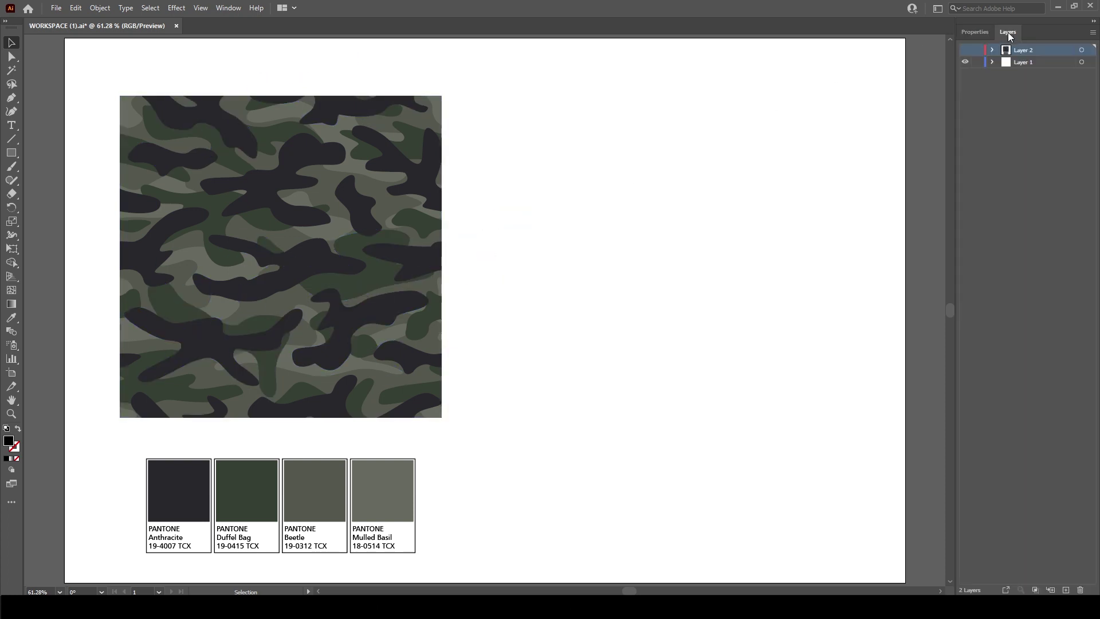
{"action": "left_click", "coordinate": [965, 51]}
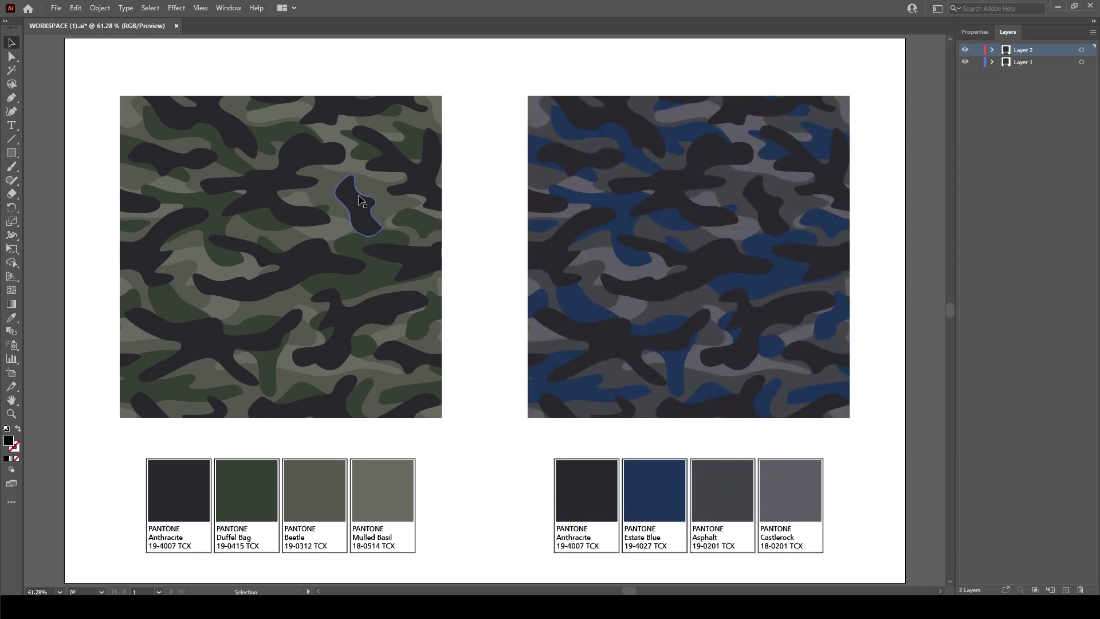
{"action": "left_click", "coordinate": [966, 51]}
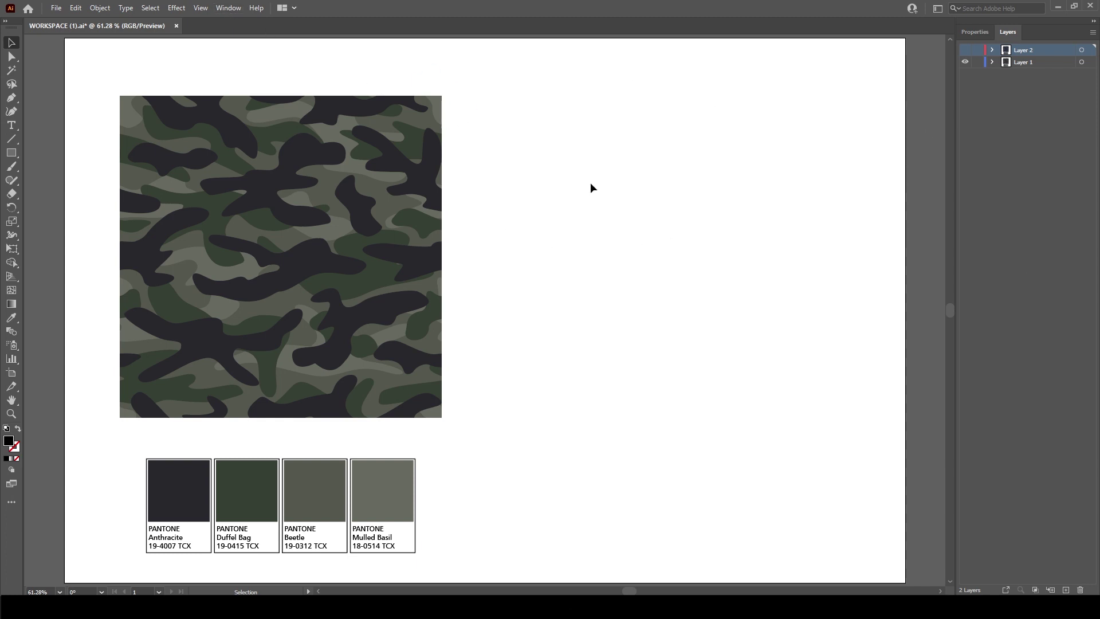
Open the Swatches panel on the canvas and browse its Color Books libraries without choosing one
{"action": "left_click", "coordinate": [224, 9]}
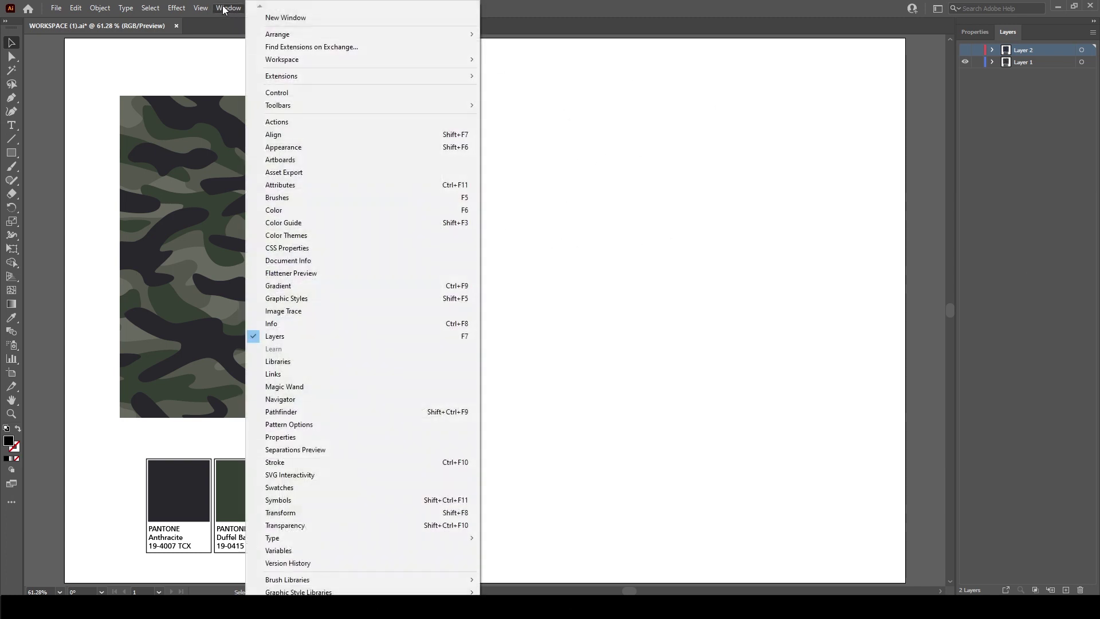
{"action": "left_click", "coordinate": [344, 487]}
{"action": "left_click_drag", "start_coordinate": [938, 252], "coordinate": [701, 180]}
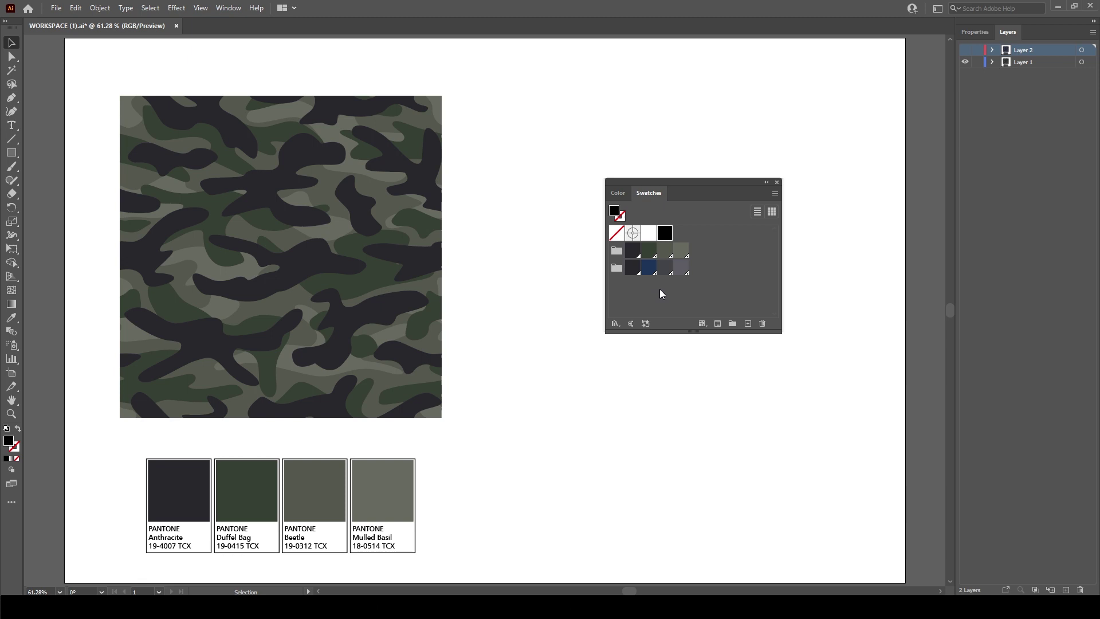
{"action": "left_click", "coordinate": [775, 194]}
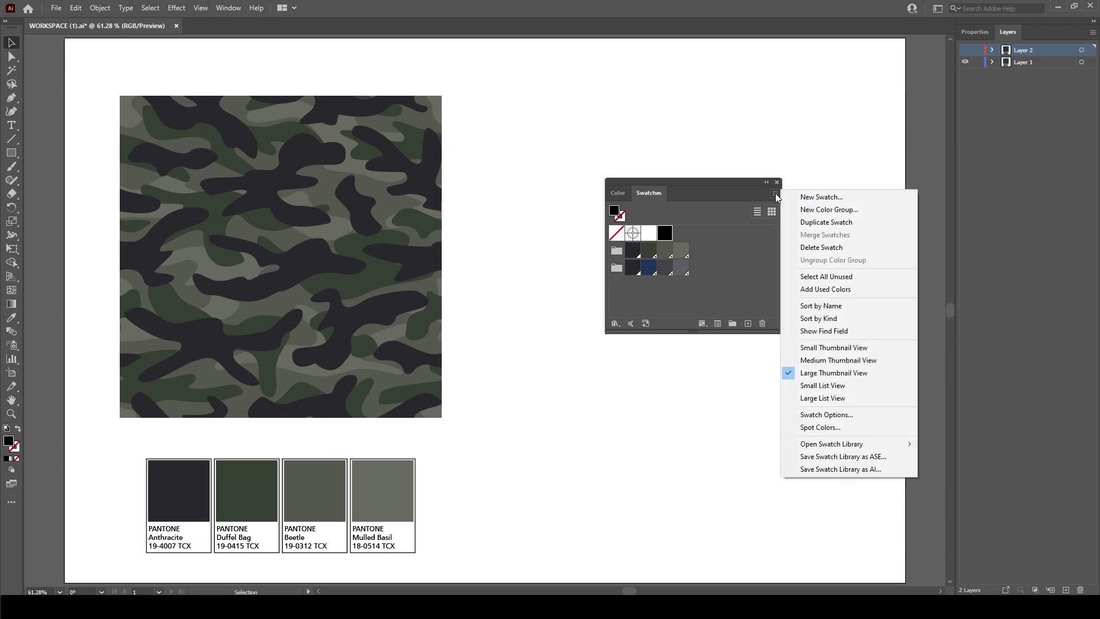
{"action": "mouse_move", "coordinate": [846, 446]}
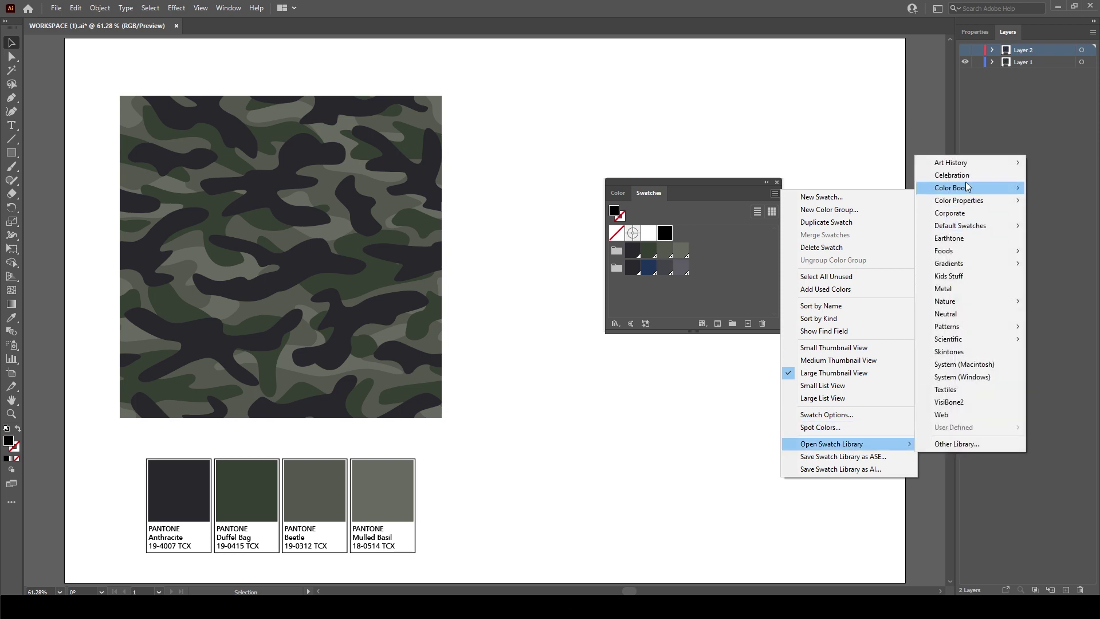
{"action": "mouse_move", "coordinate": [965, 187]}
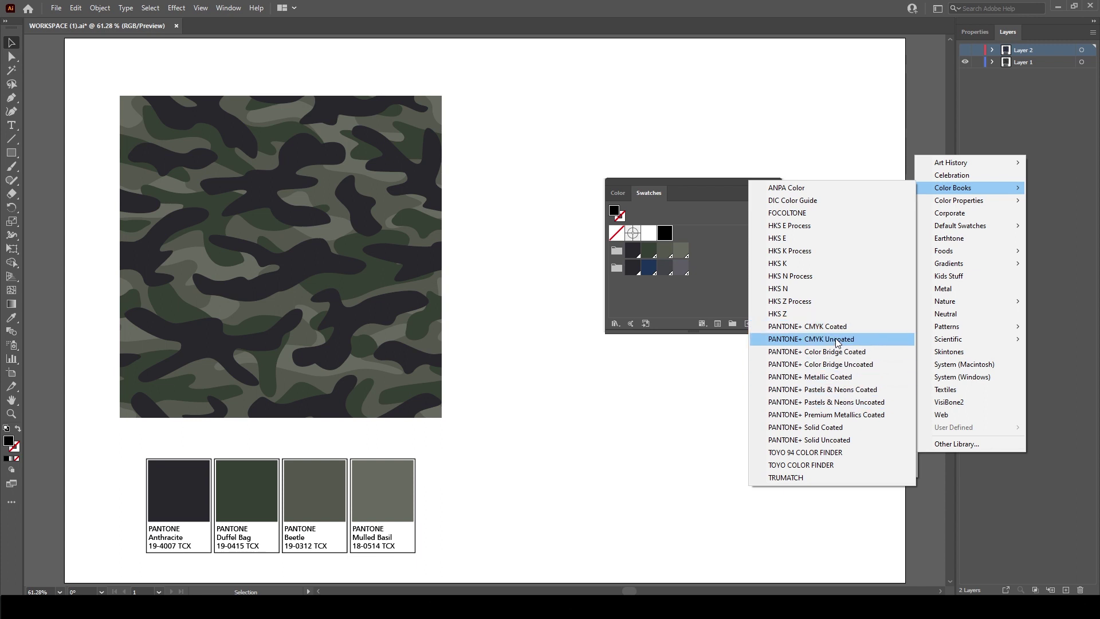
{"action": "left_click", "coordinate": [713, 304]}
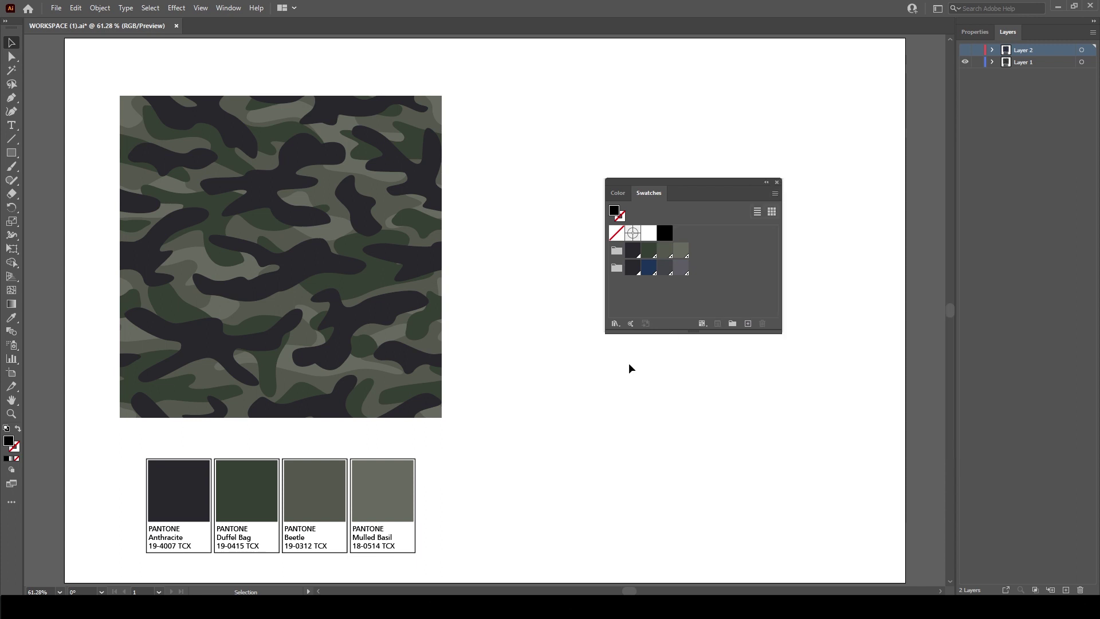
Open the PANTONE+ CMYK Coated colour book and add a yellow Pantone swatch from it
{"action": "left_click", "coordinate": [615, 323]}
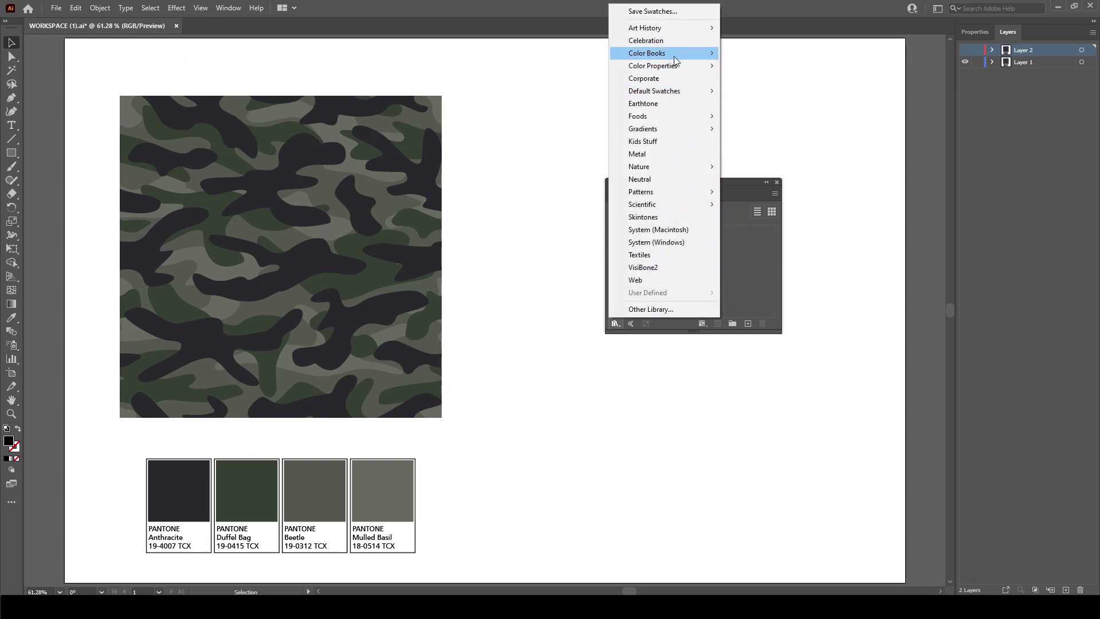
{"action": "mouse_move", "coordinate": [674, 57]}
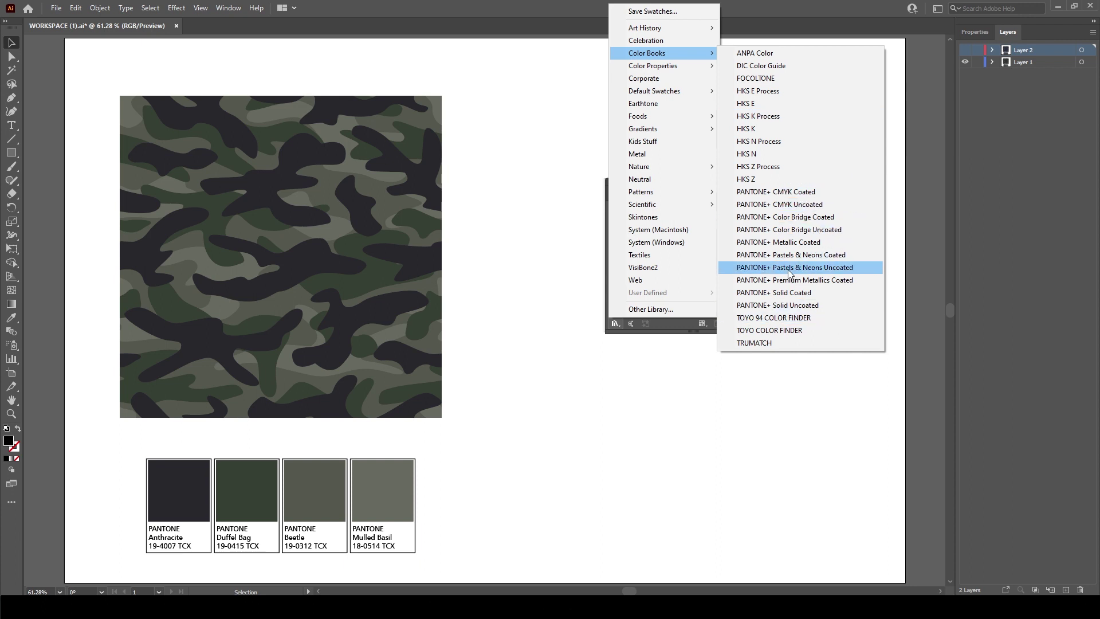
{"action": "left_click", "coordinate": [797, 197]}
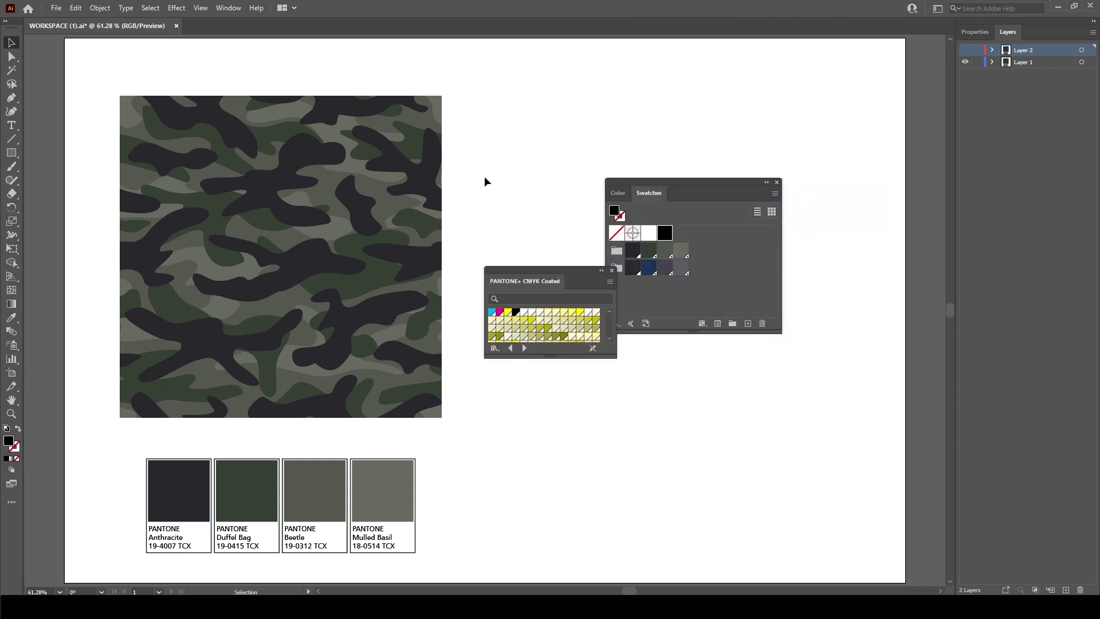
{"action": "left_click_drag", "start_coordinate": [542, 270], "coordinate": [411, 207]}
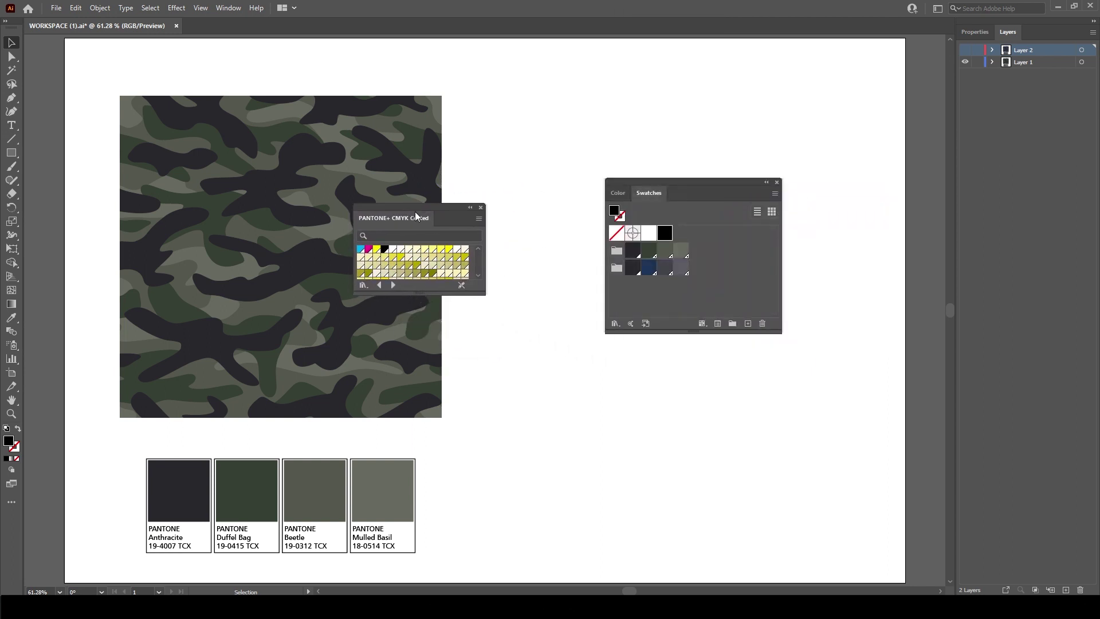
{"action": "left_click_drag", "start_coordinate": [487, 296], "coordinate": [545, 351]}
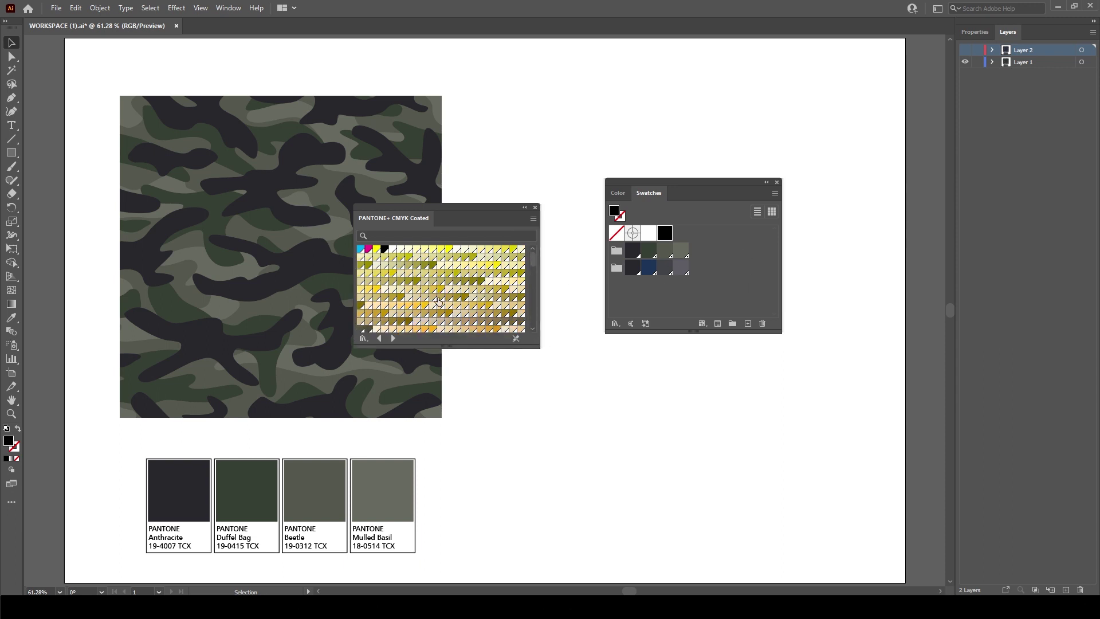
{"action": "left_click", "coordinate": [456, 274]}
{"action": "left_click", "coordinate": [536, 208]}
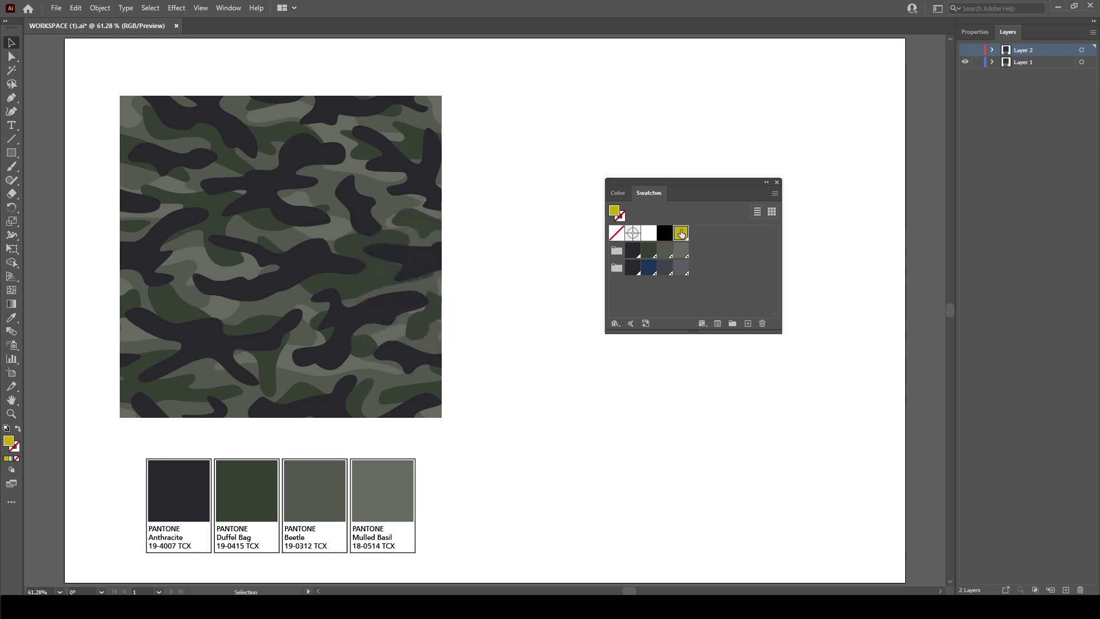
Delete the added yellow swatch and dock the Swatches panel with the Layers panel
{"action": "left_click", "coordinate": [763, 324]}
{"action": "left_click", "coordinate": [536, 322]}
{"action": "left_click_drag", "start_coordinate": [700, 184], "coordinate": [1016, 322]}
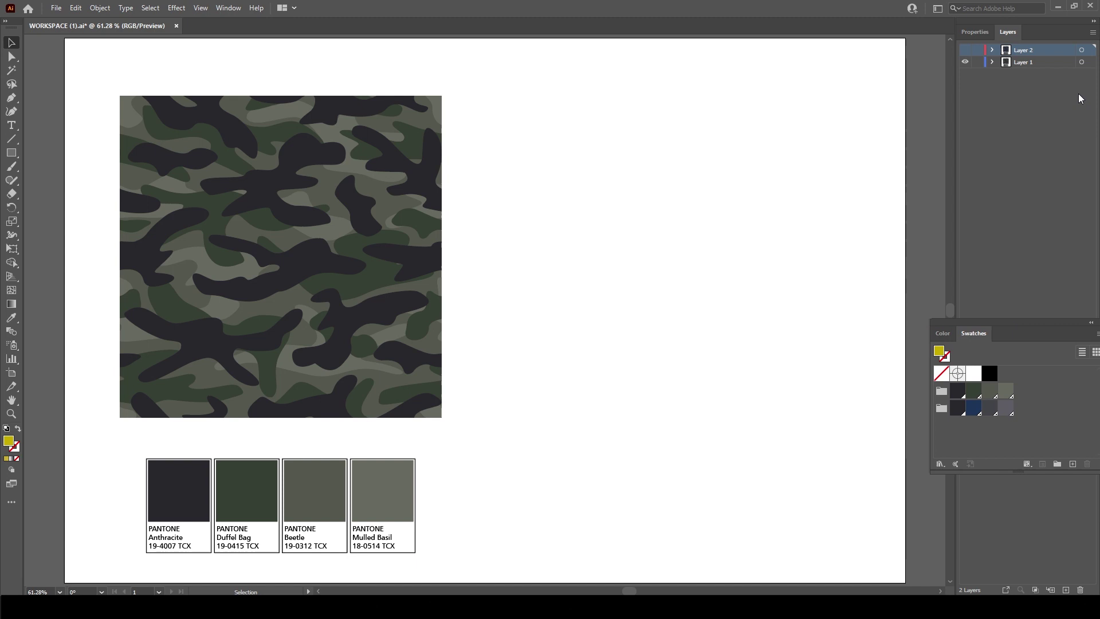
Show Layer 2's blue camo board and marquee-select the entire green camo artwork
{"action": "left_click", "coordinate": [966, 50]}
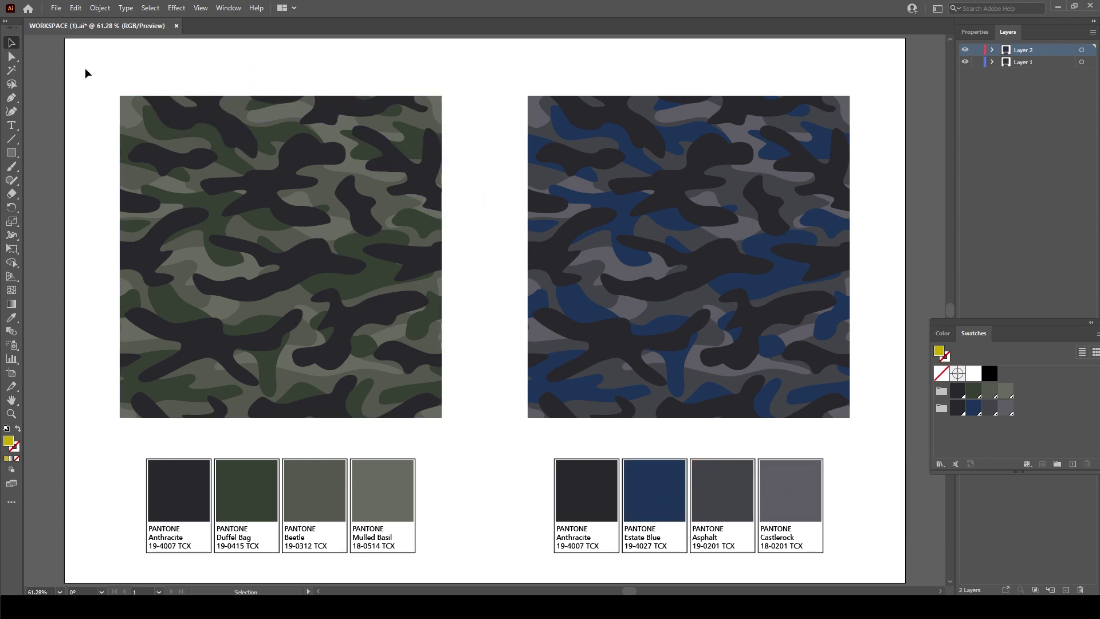
{"action": "left_click_drag", "start_coordinate": [86, 67], "coordinate": [468, 427]}
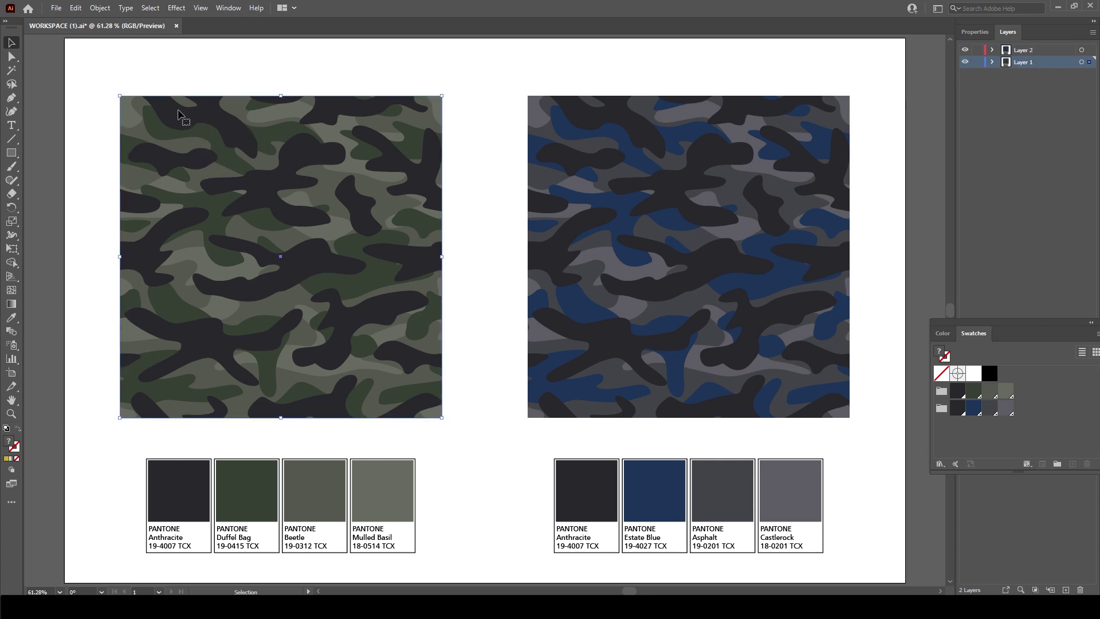
Open Recolor Artwork for the green camo and expand it to Advanced Options with its four colours
{"action": "left_click", "coordinate": [76, 8]}
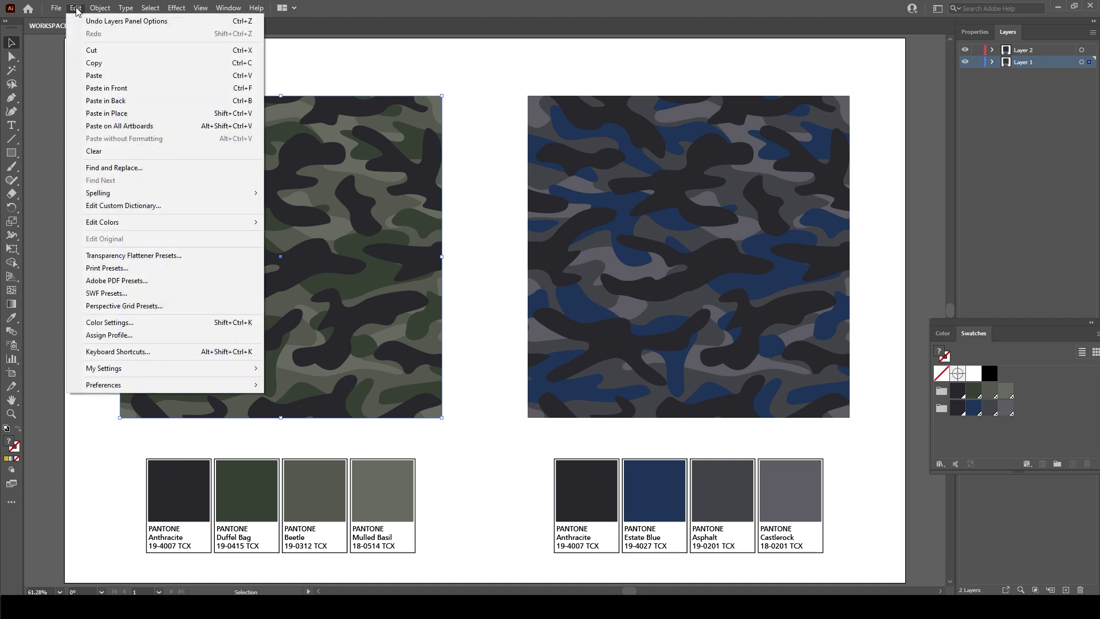
{"action": "mouse_move", "coordinate": [186, 225]}
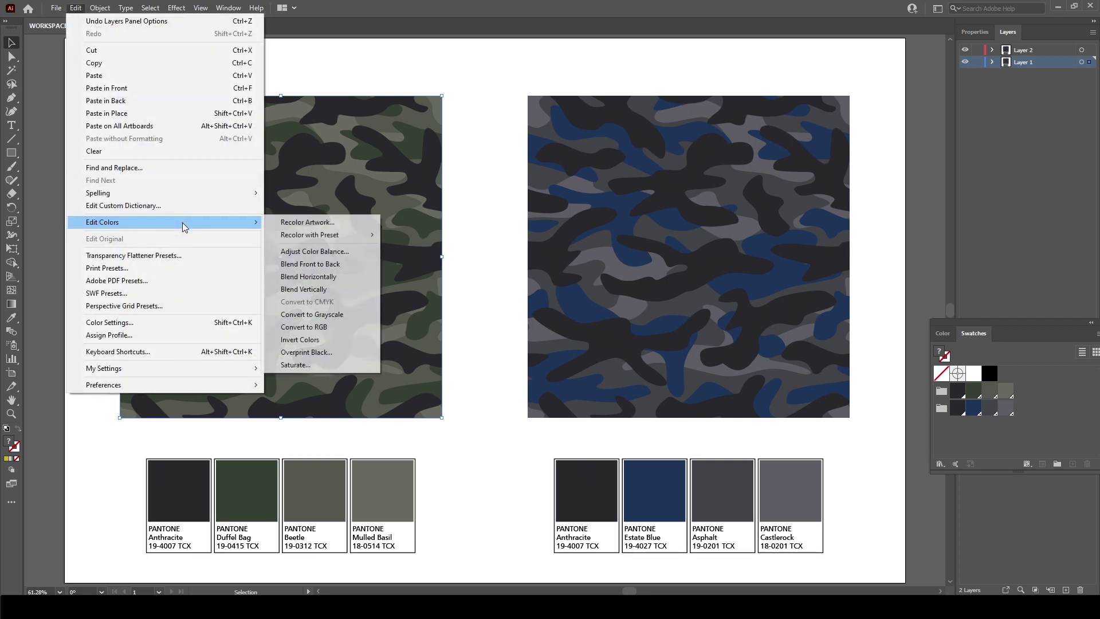
{"action": "left_click", "coordinate": [362, 224]}
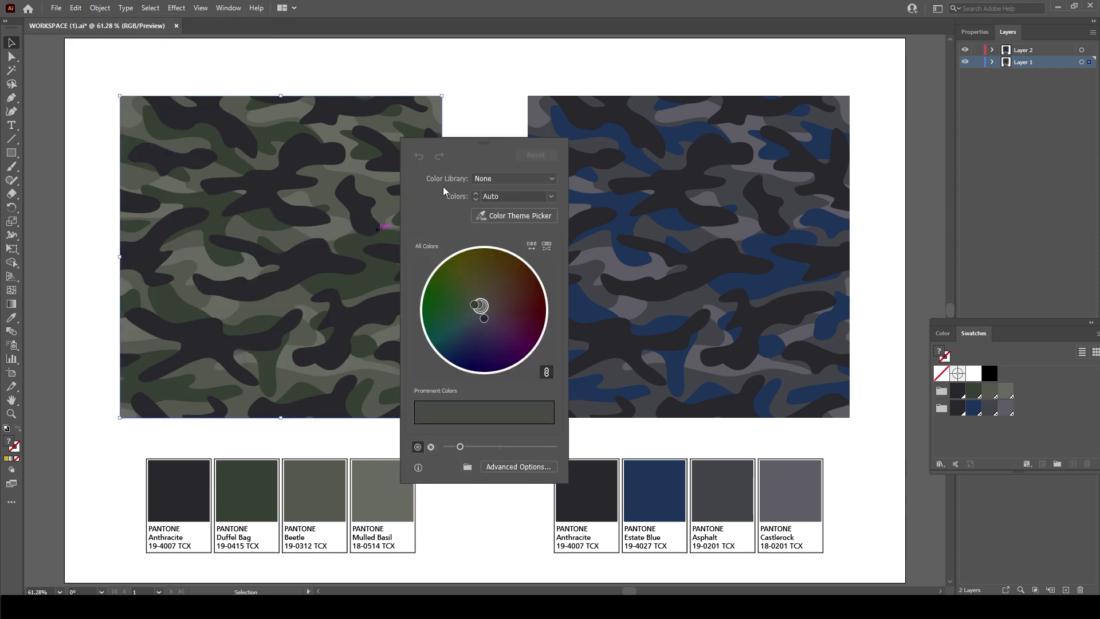
{"action": "left_click_drag", "start_coordinate": [537, 147], "coordinate": [600, 143]}
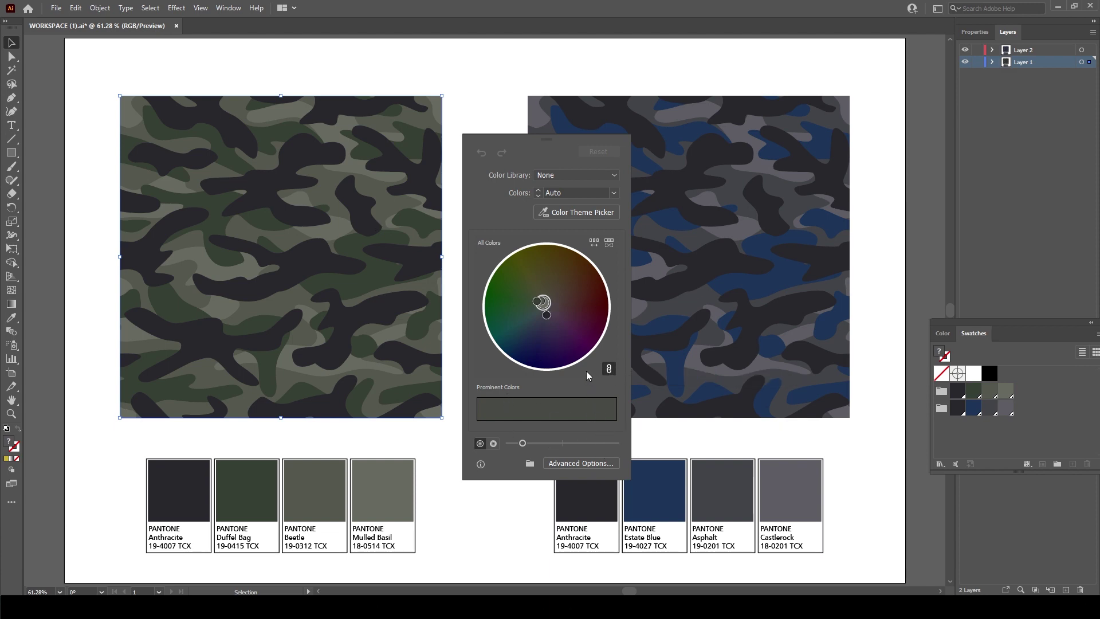
{"action": "left_click", "coordinate": [582, 465]}
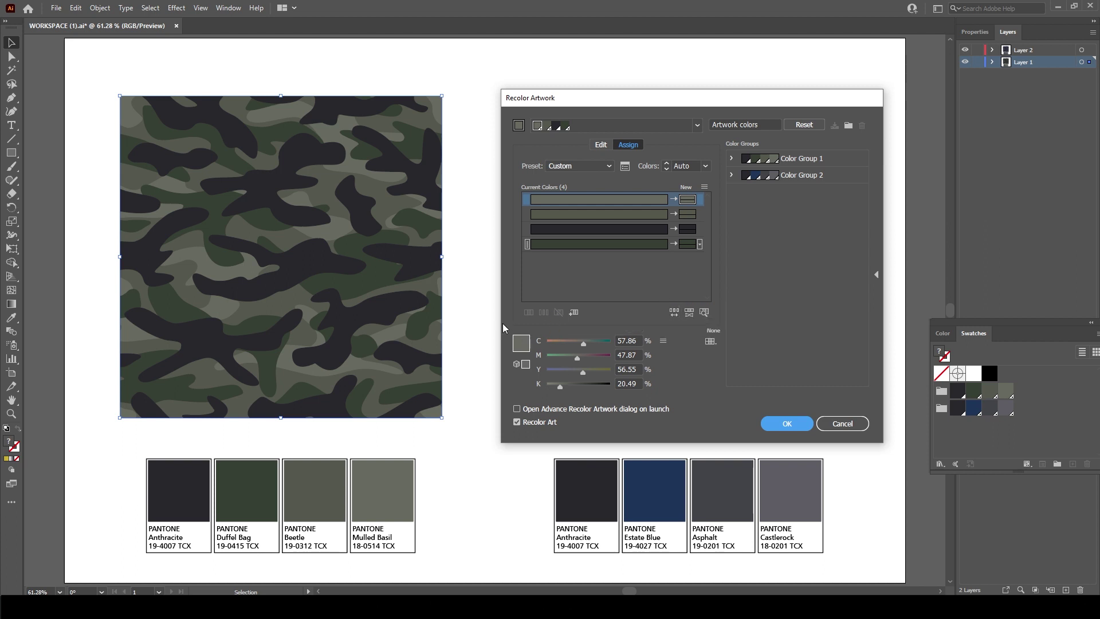
Pick the fourth, dark olive-green colour (#383F34) and open a Color Picker for its replacement
{"action": "left_click", "coordinate": [657, 246]}
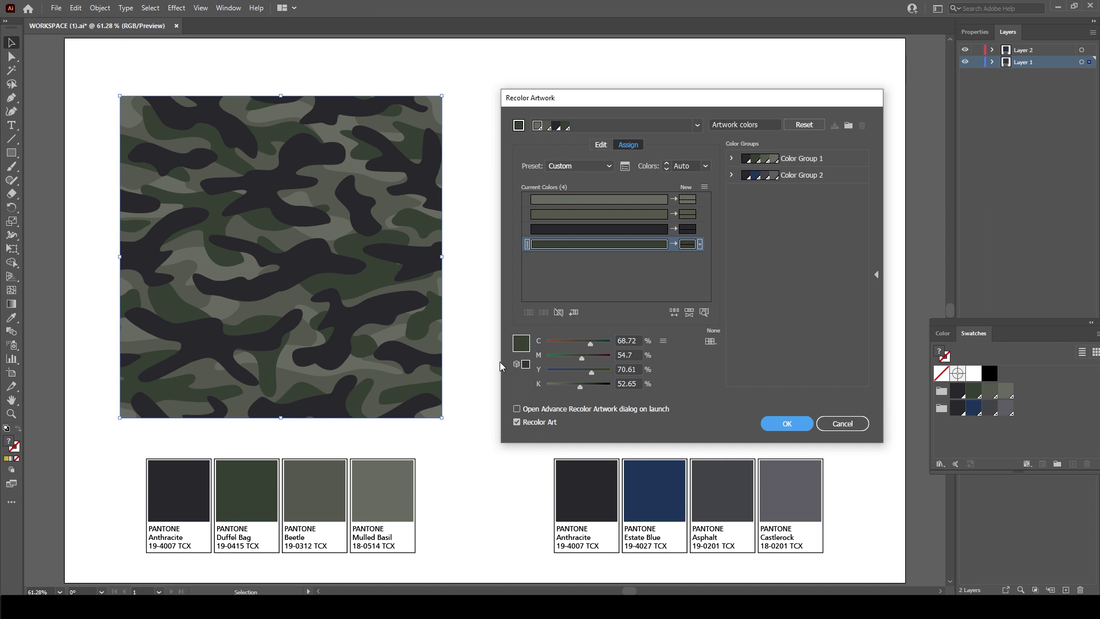
{"action": "double_click", "coordinate": [688, 245]}
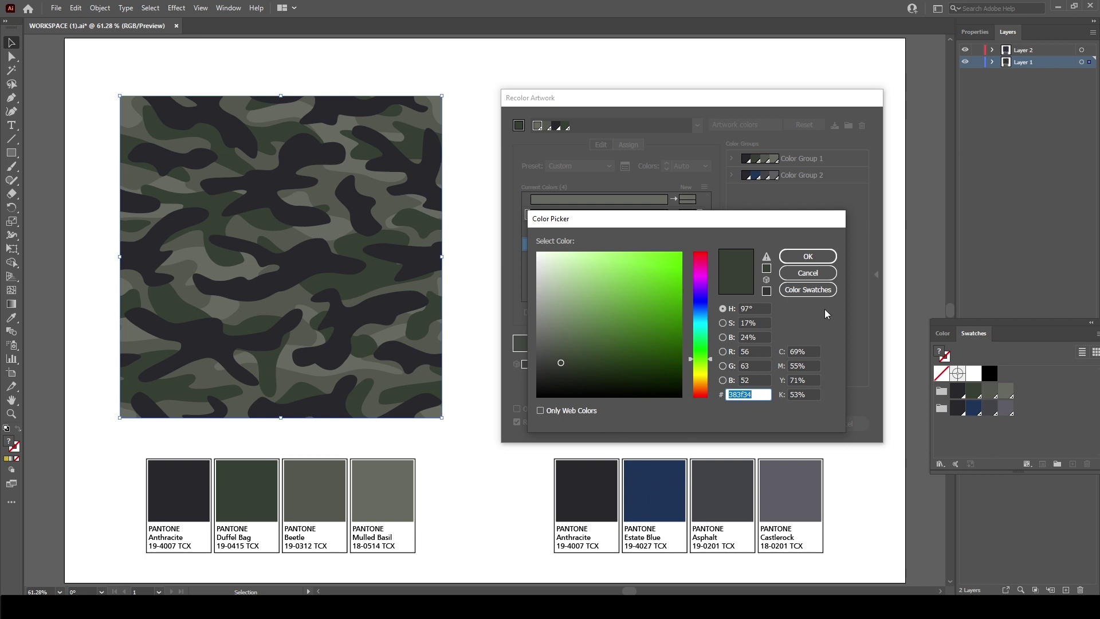
Set the dark green's replacement to PANTONE 19-4027 TCX Estate Blue from the colour swatches
{"action": "left_click", "coordinate": [809, 291]}
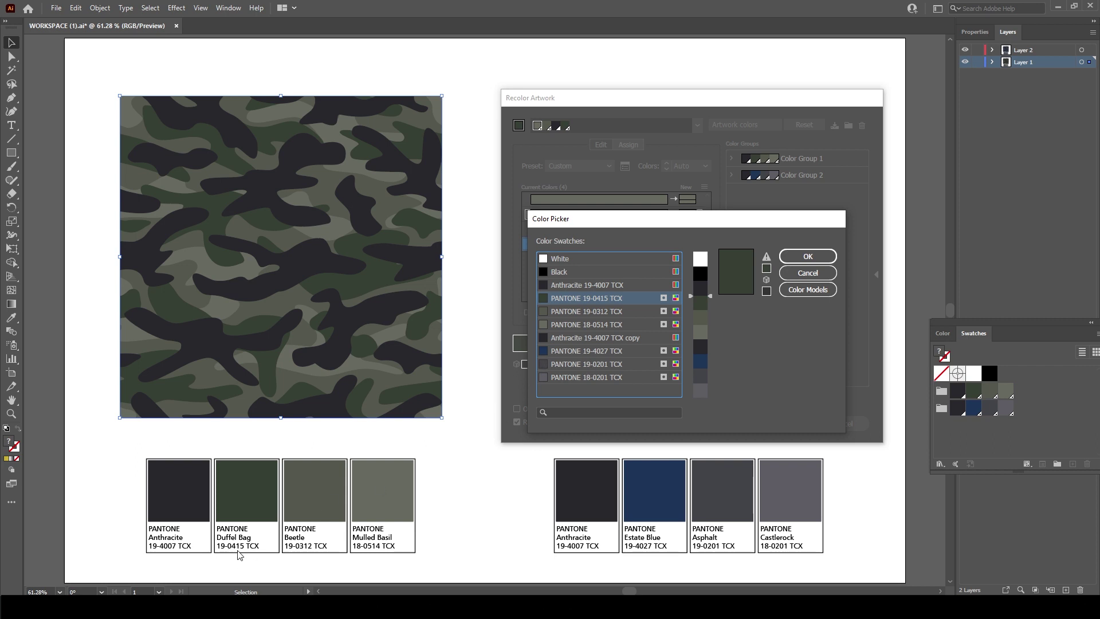
{"action": "left_click", "coordinate": [593, 352]}
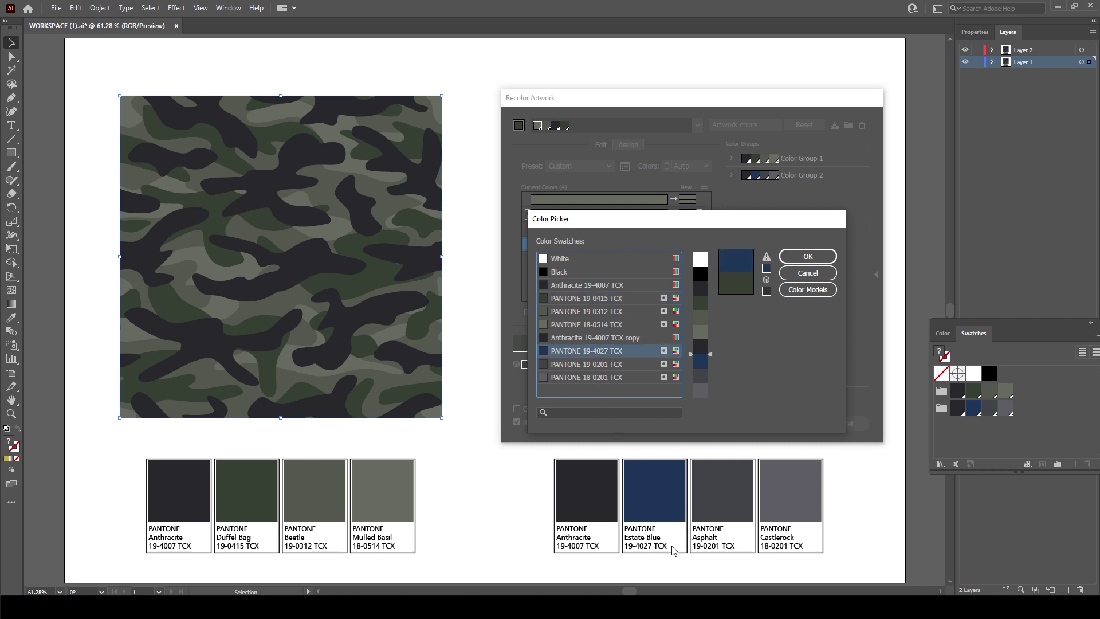
{"action": "left_click", "coordinate": [794, 261]}
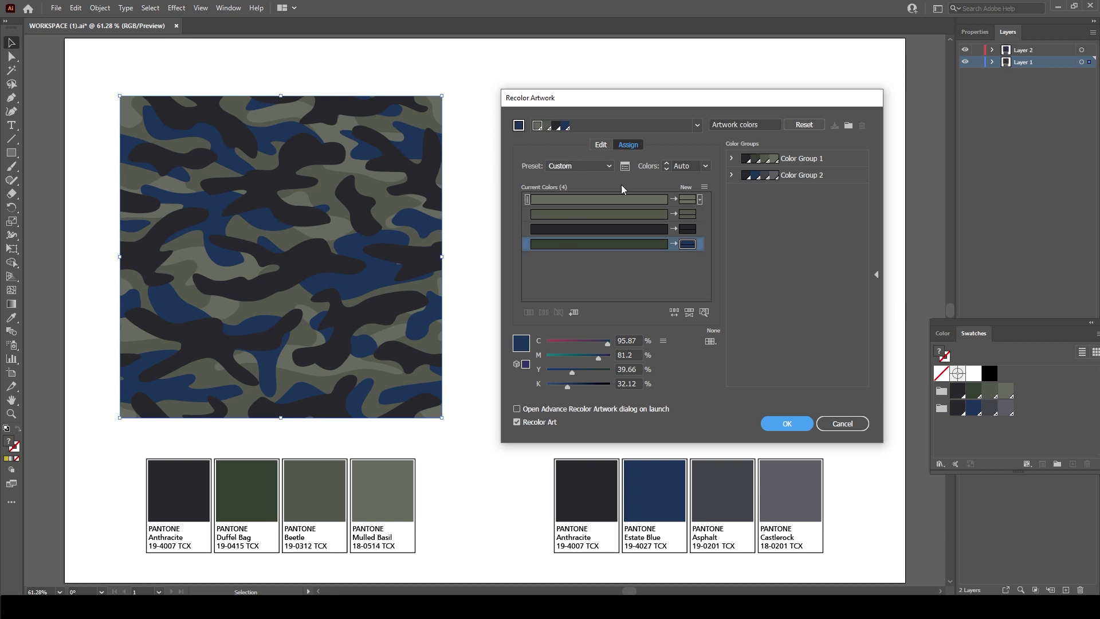
{"action": "left_click", "coordinate": [787, 424]}
{"action": "left_click", "coordinate": [459, 128]}
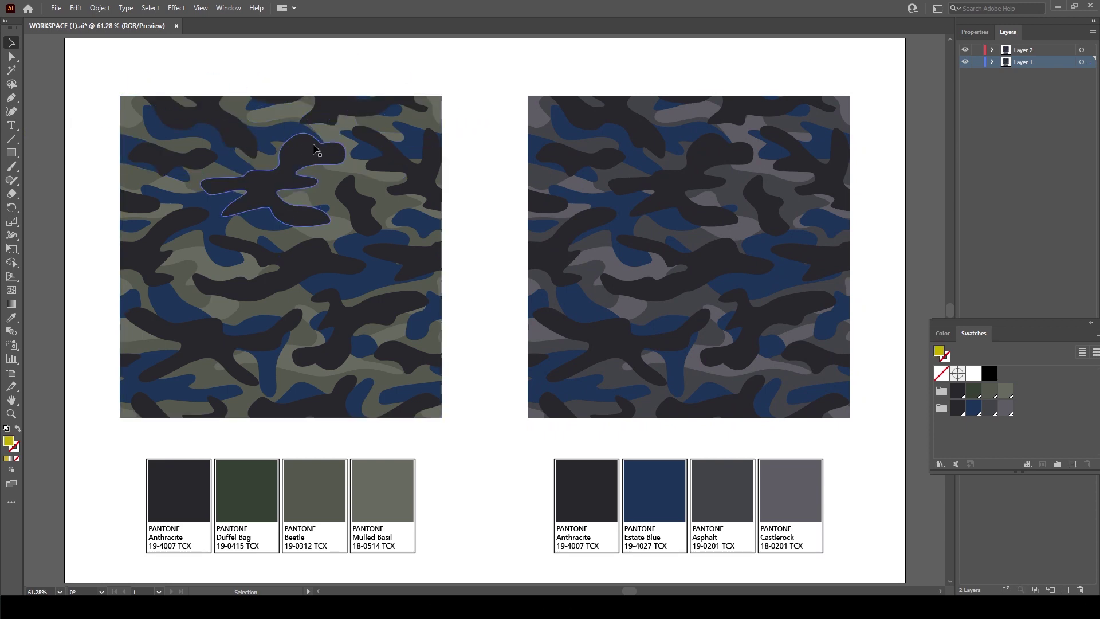
{"action": "left_click", "coordinate": [339, 141]}
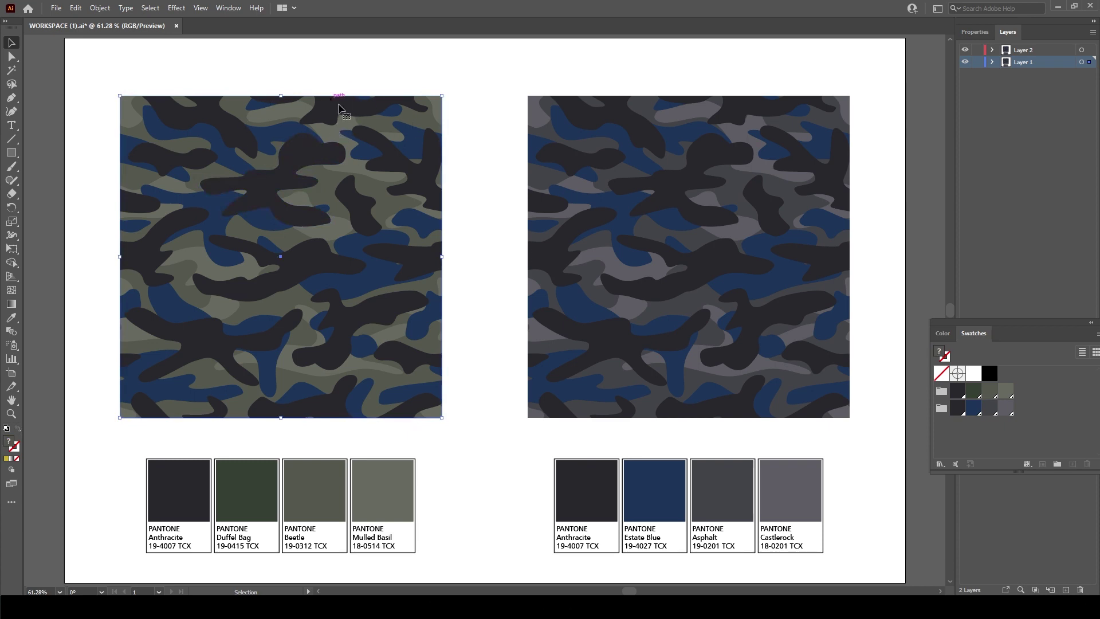
Enter isolation mode on the left camo clip group, select its paths, then clear the selection
{"action": "double_click", "coordinate": [342, 138]}
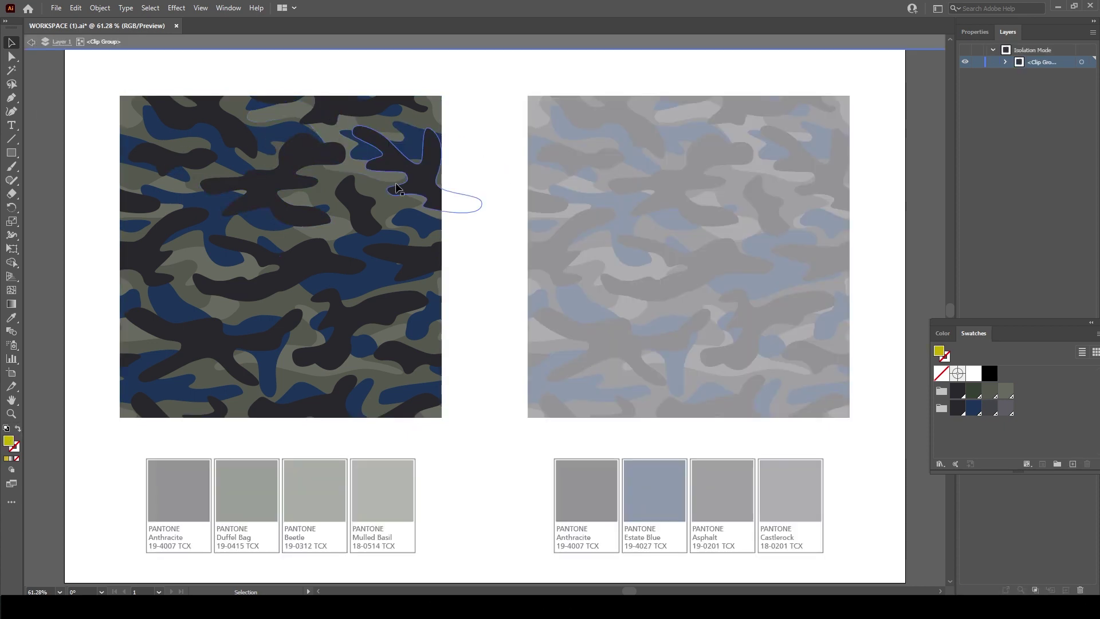
{"action": "left_click", "coordinate": [337, 132]}
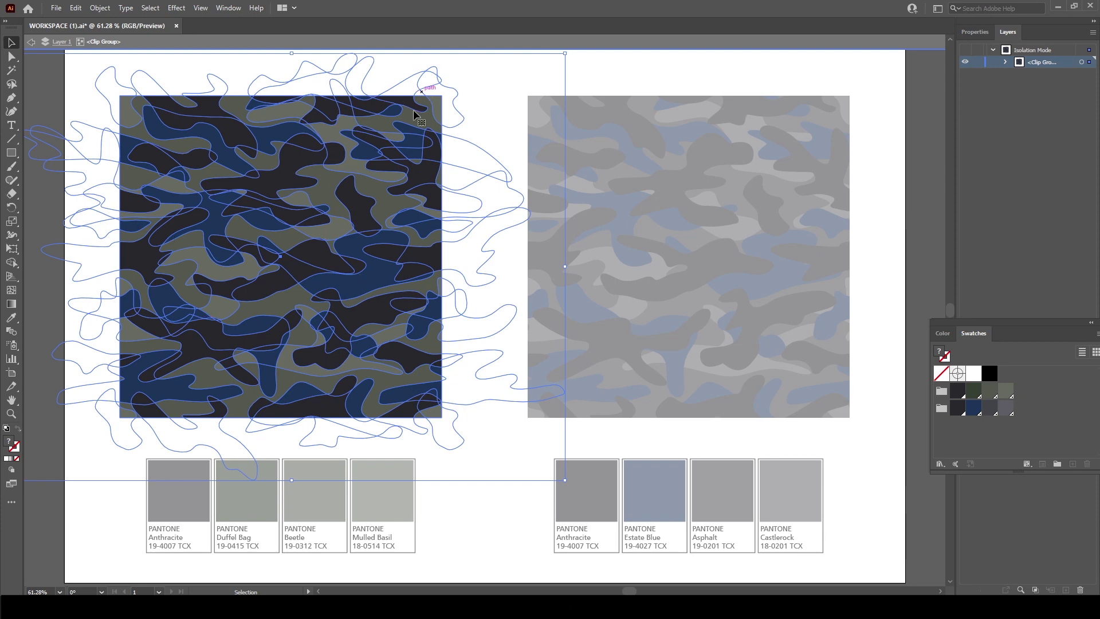
{"action": "left_click", "coordinate": [475, 65]}
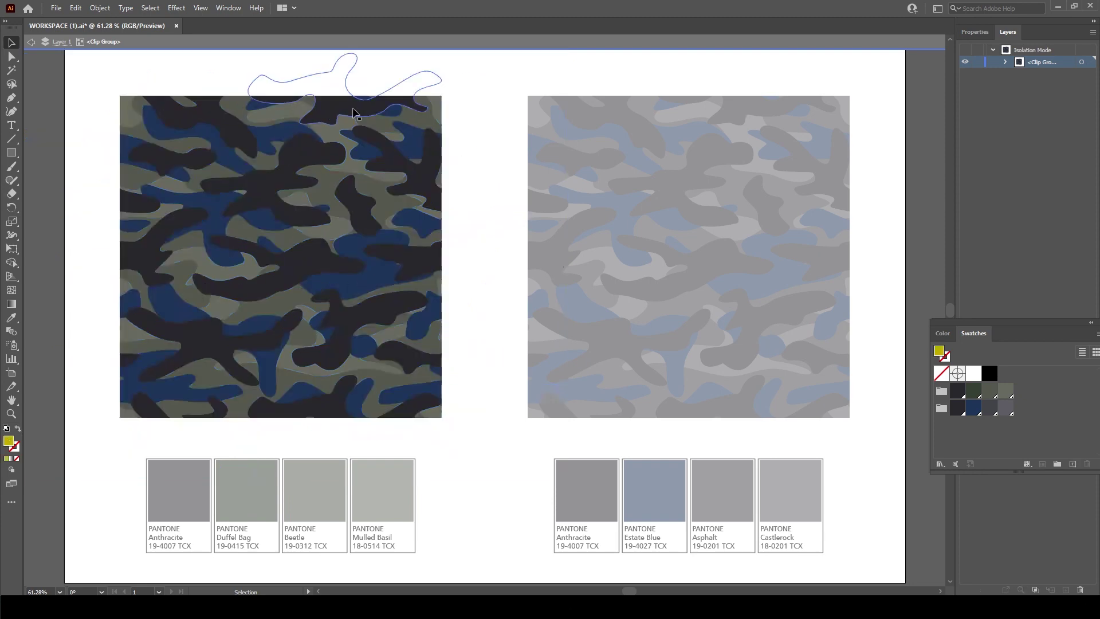
With the Direct Selection tool, select one grey-green camo shape in the left artwork
{"action": "left_click", "coordinate": [10, 59]}
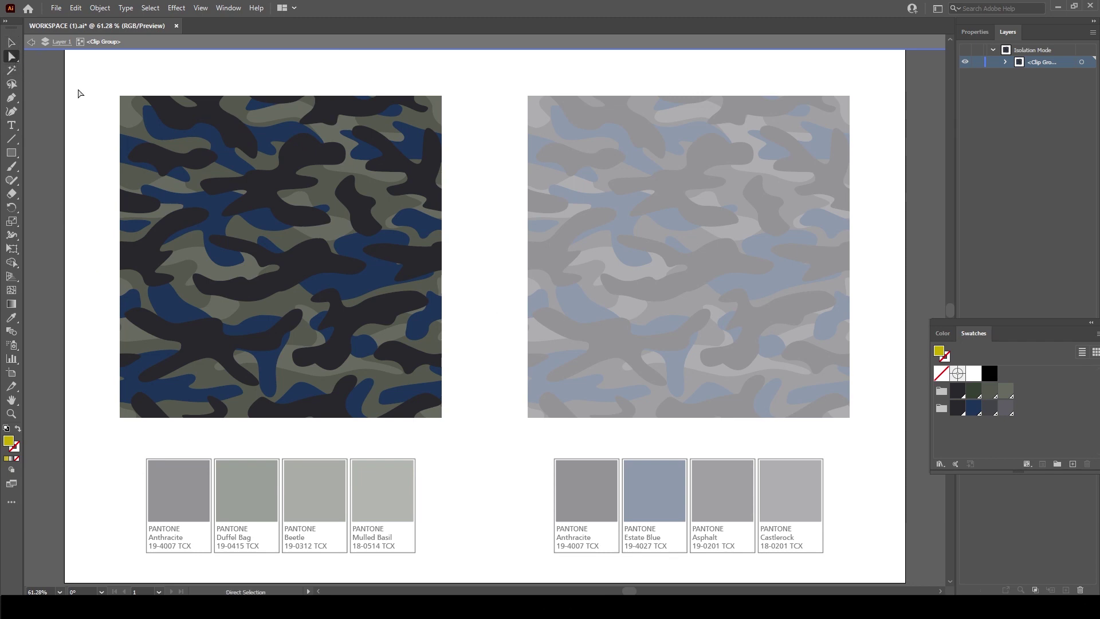
{"action": "left_click", "coordinate": [336, 138]}
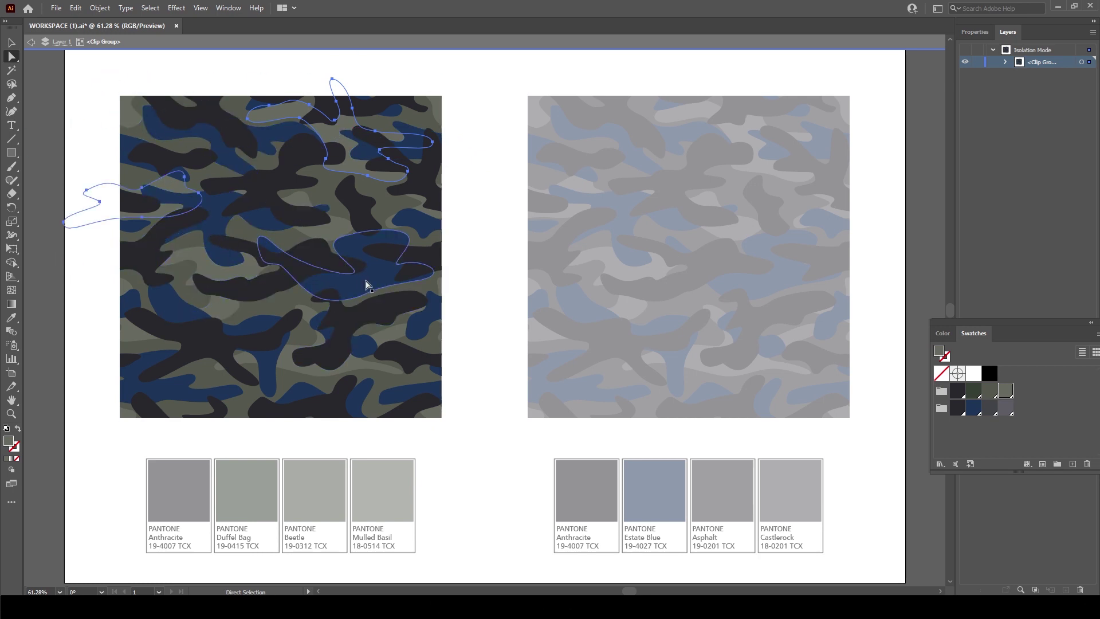
{"action": "left_click", "coordinate": [384, 123]}
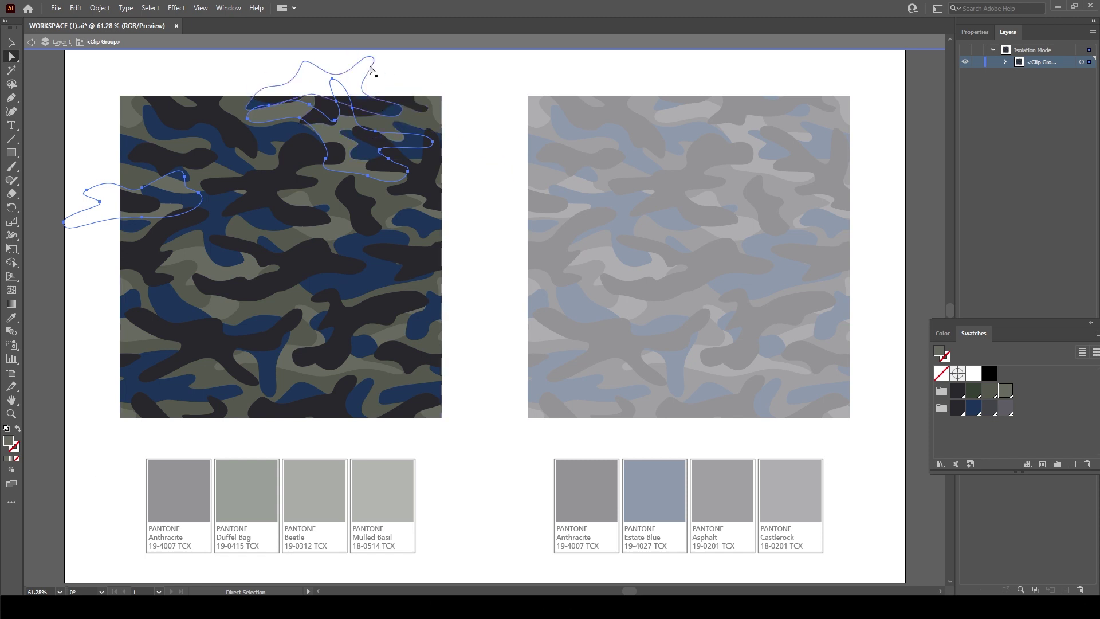
{"action": "left_click", "coordinate": [330, 140]}
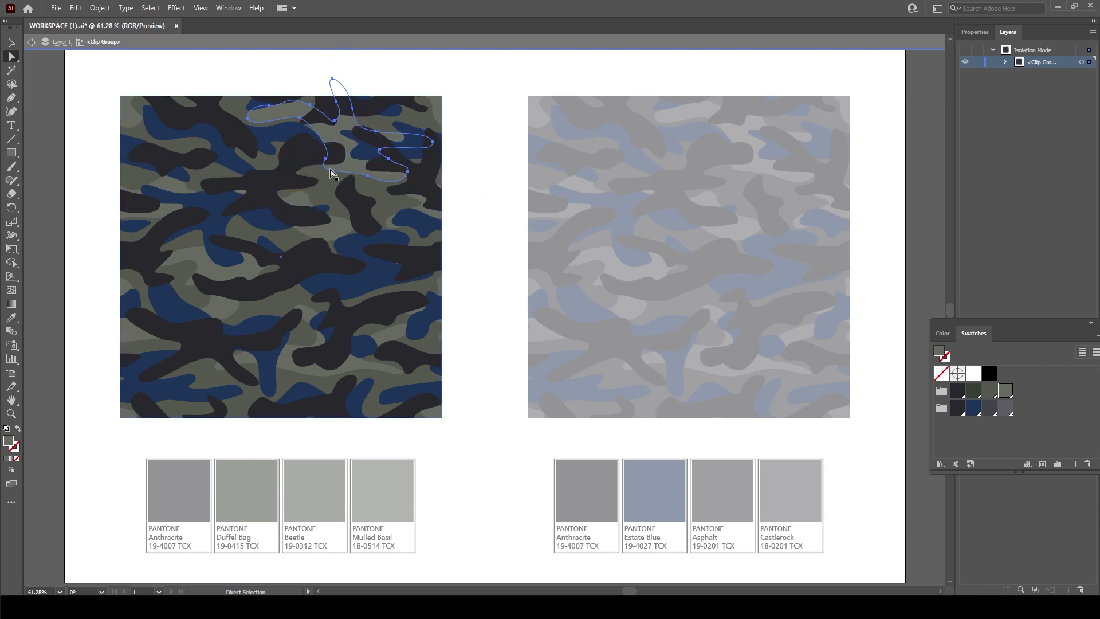
Select all shapes sharing the grey-green fill and fill them with PANTONE 18-0201 TCX Castlerock
{"action": "left_click", "coordinate": [149, 8]}
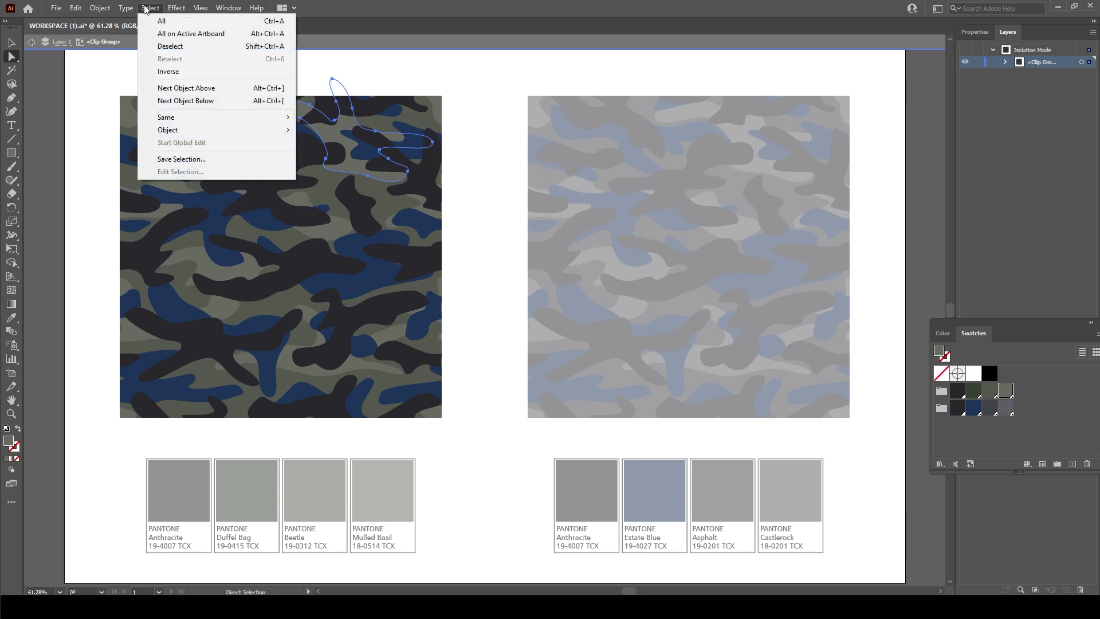
{"action": "mouse_move", "coordinate": [177, 118]}
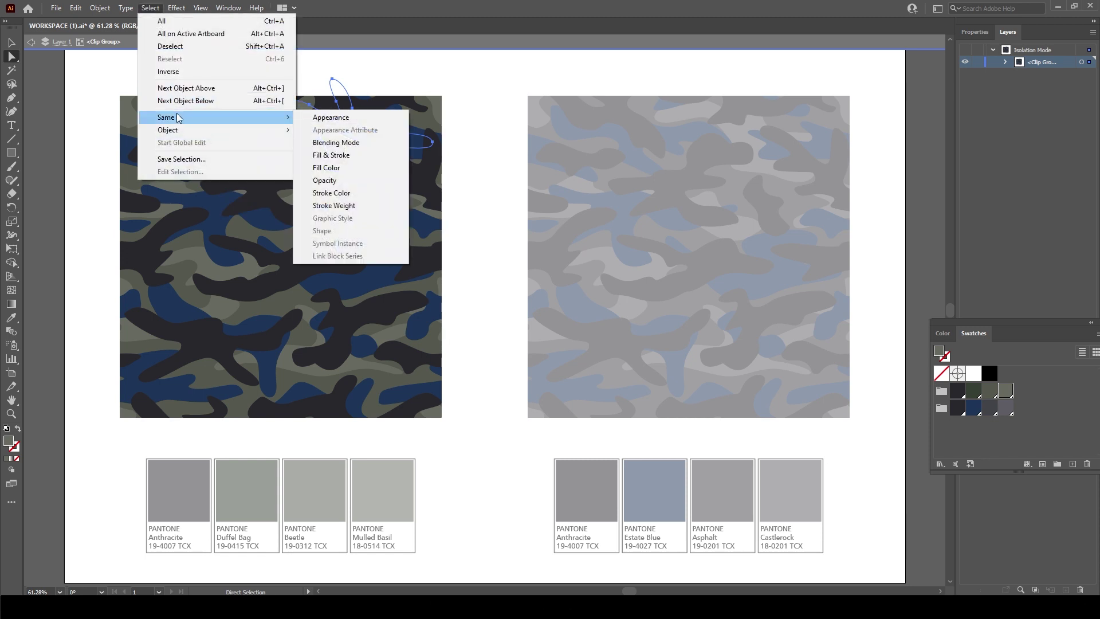
{"action": "left_click", "coordinate": [379, 172]}
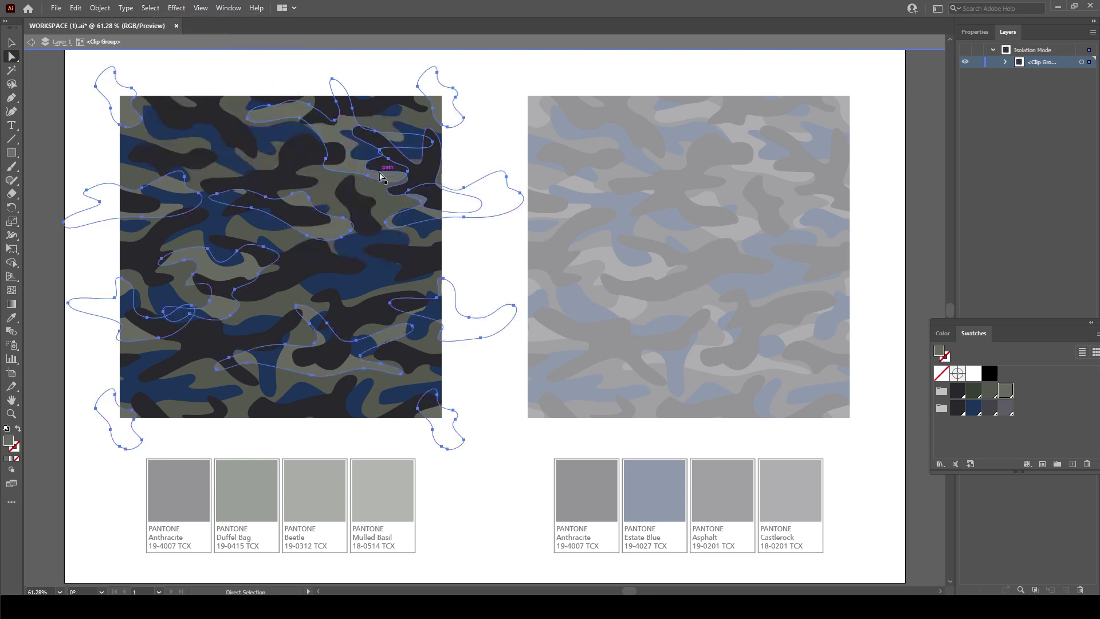
{"action": "left_click", "coordinate": [1008, 411]}
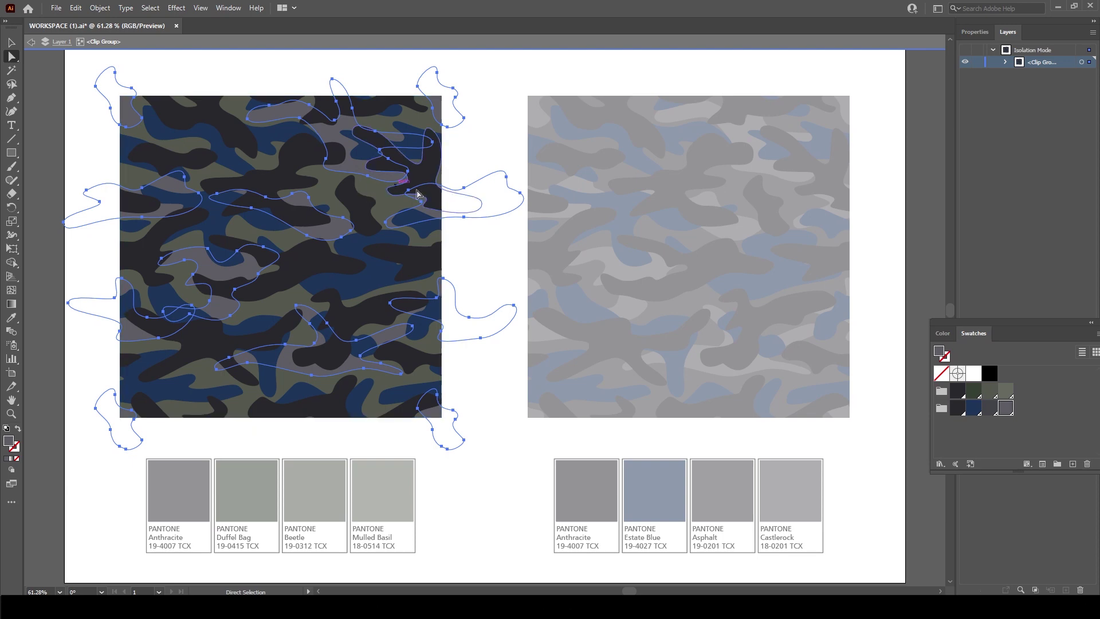
Turn the remaining olive patches PANTONE 19-0201 TCX Asphalt, then exit isolation mode
{"action": "left_click", "coordinate": [320, 64]}
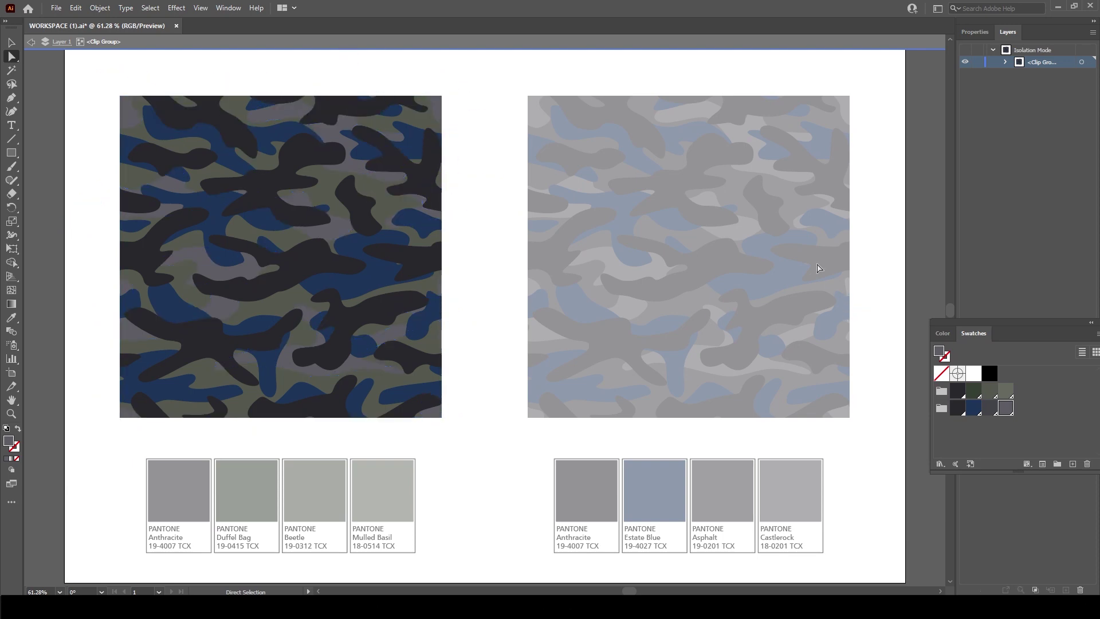
{"action": "left_click", "coordinate": [235, 111]}
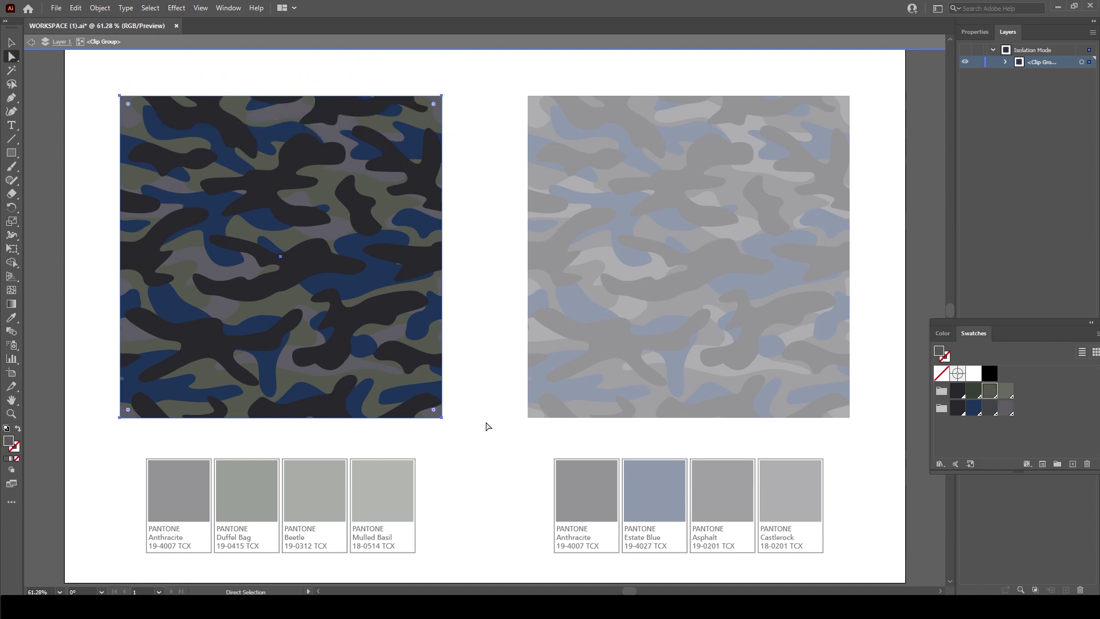
{"action": "left_click", "coordinate": [991, 410]}
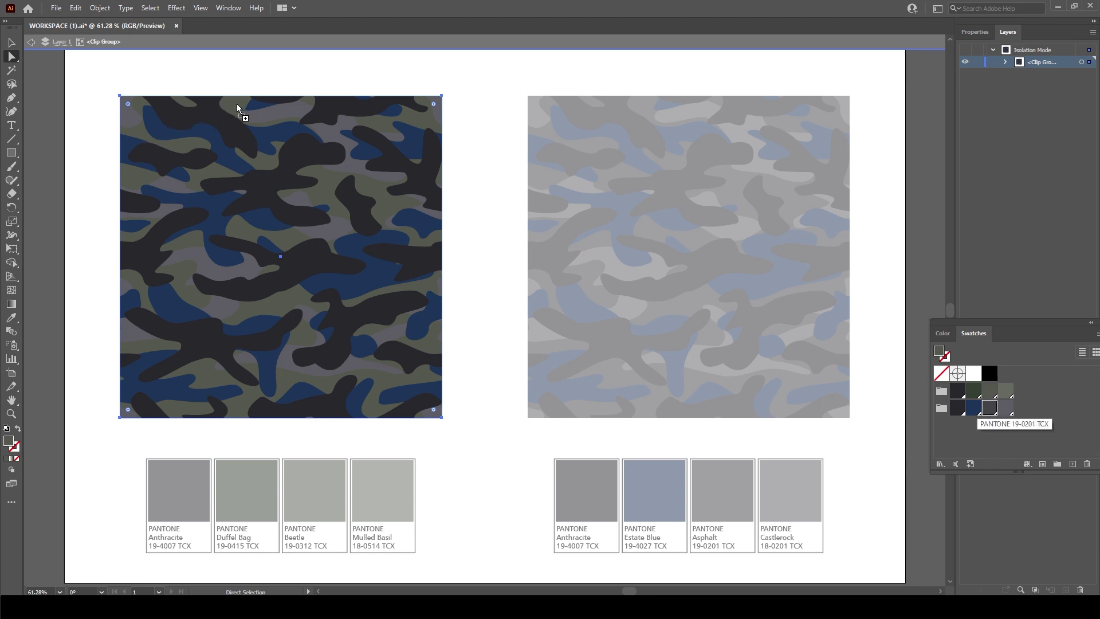
{"action": "left_click_drag", "start_coordinate": [238, 109], "coordinate": [236, 106]}
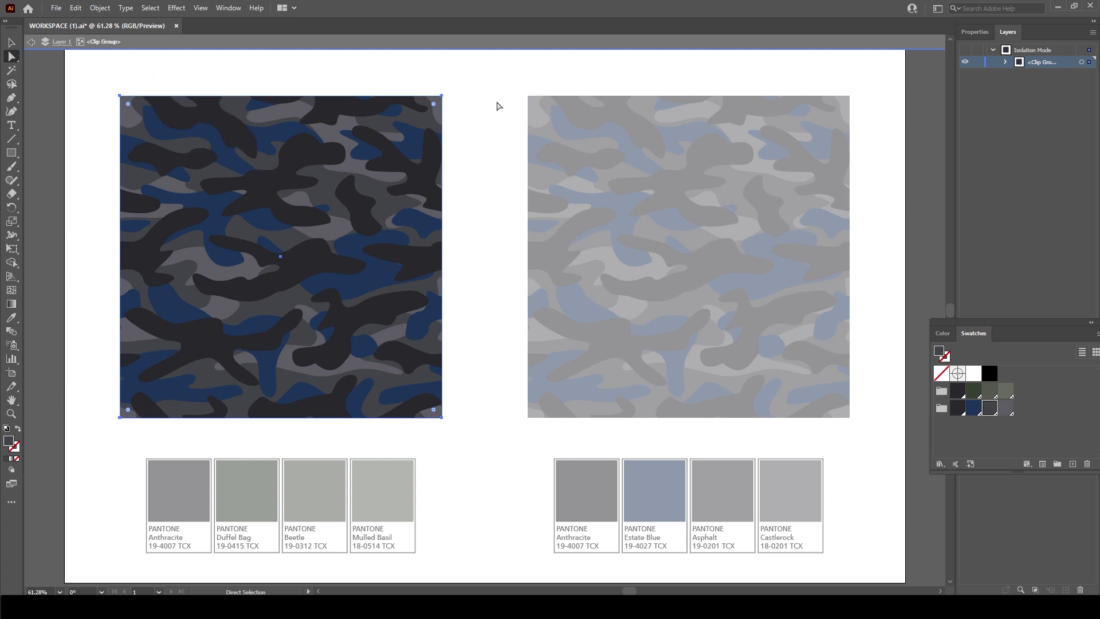
{"action": "left_click", "coordinate": [31, 46]}
Exit isolation mode and marquee-select both camouflage artworks together with the Selection tool
{"action": "left_click", "coordinate": [30, 43]}
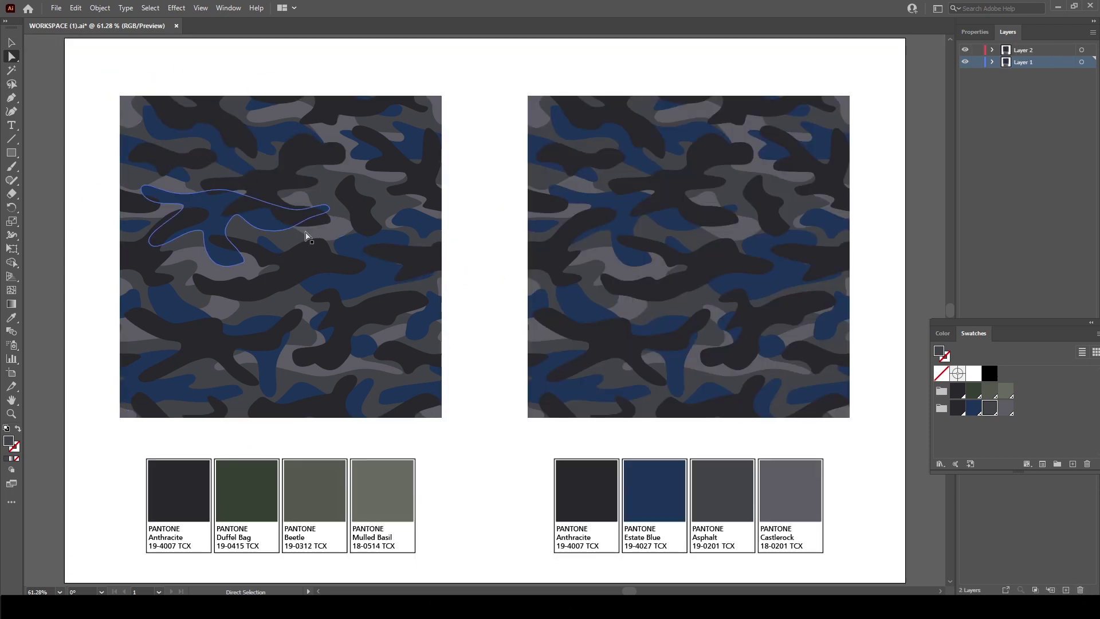
{"action": "left_click", "coordinate": [683, 338]}
{"action": "left_click", "coordinate": [474, 299]}
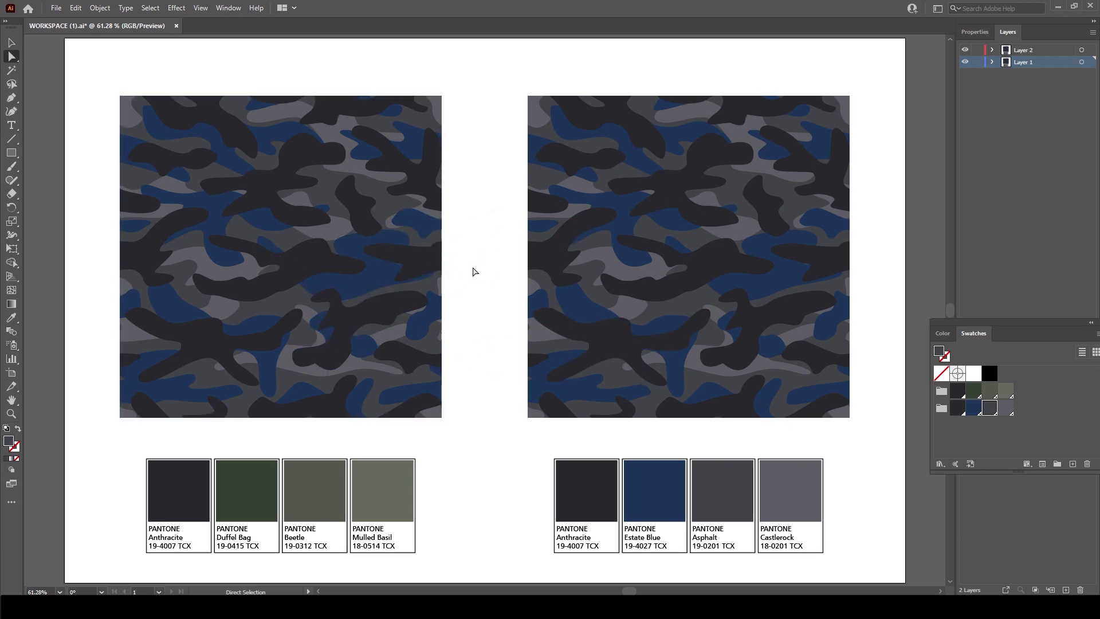
{"action": "left_click", "coordinate": [556, 308]}
{"action": "left_click", "coordinate": [105, 53]}
{"action": "key", "text": "v"}
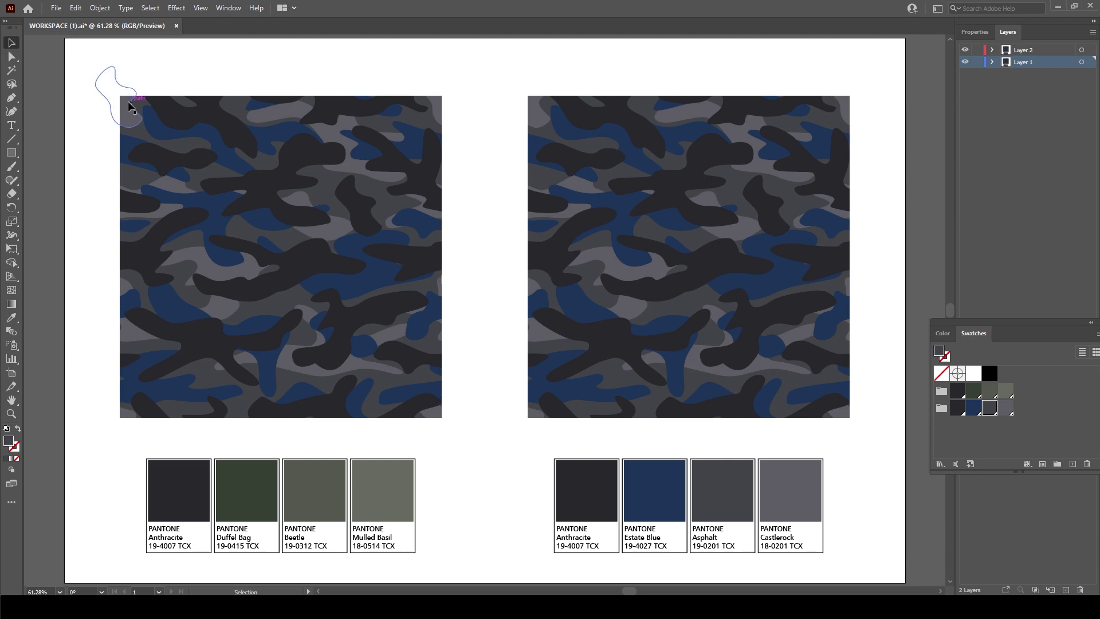
{"action": "left_click_drag", "start_coordinate": [97, 68], "coordinate": [866, 432]}
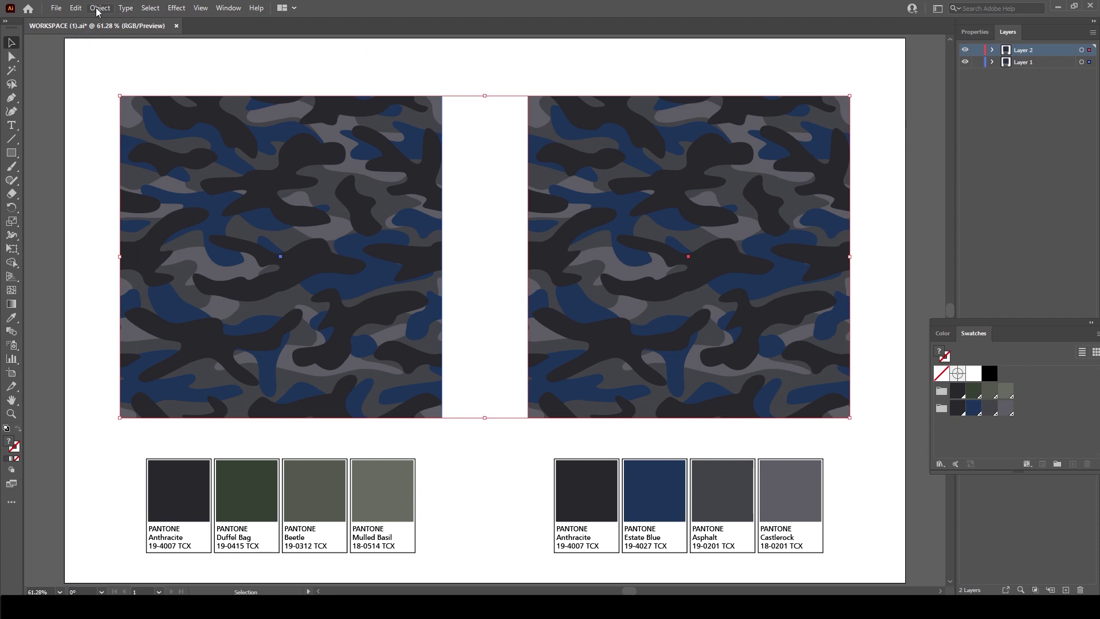
{"action": "left_click", "coordinate": [73, 8]}
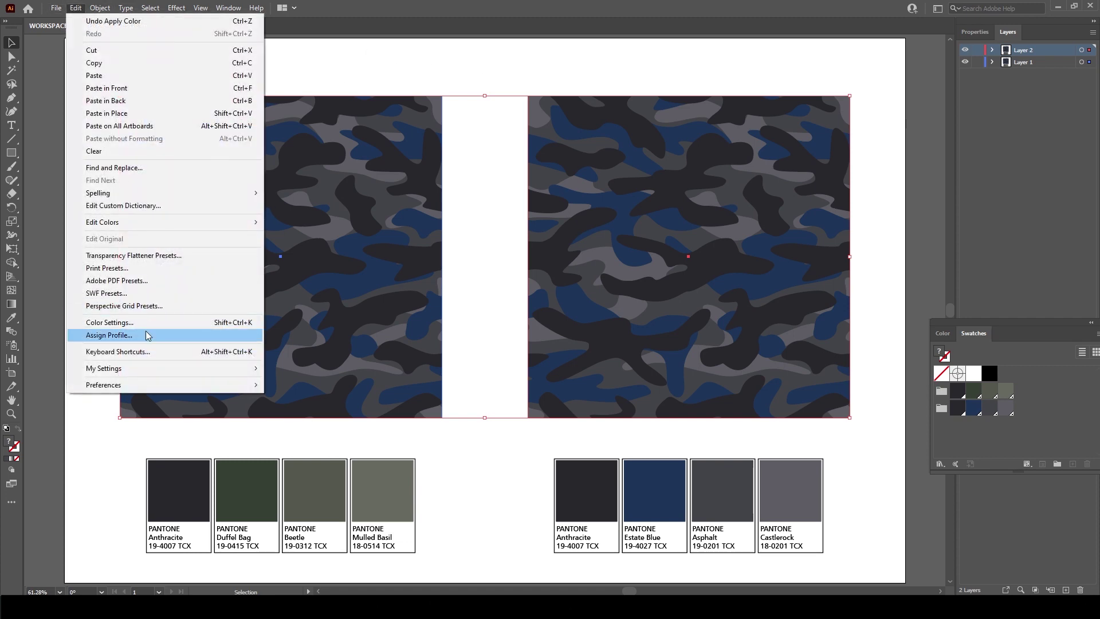
{"action": "mouse_move", "coordinate": [140, 222]}
{"action": "left_click", "coordinate": [351, 222]}
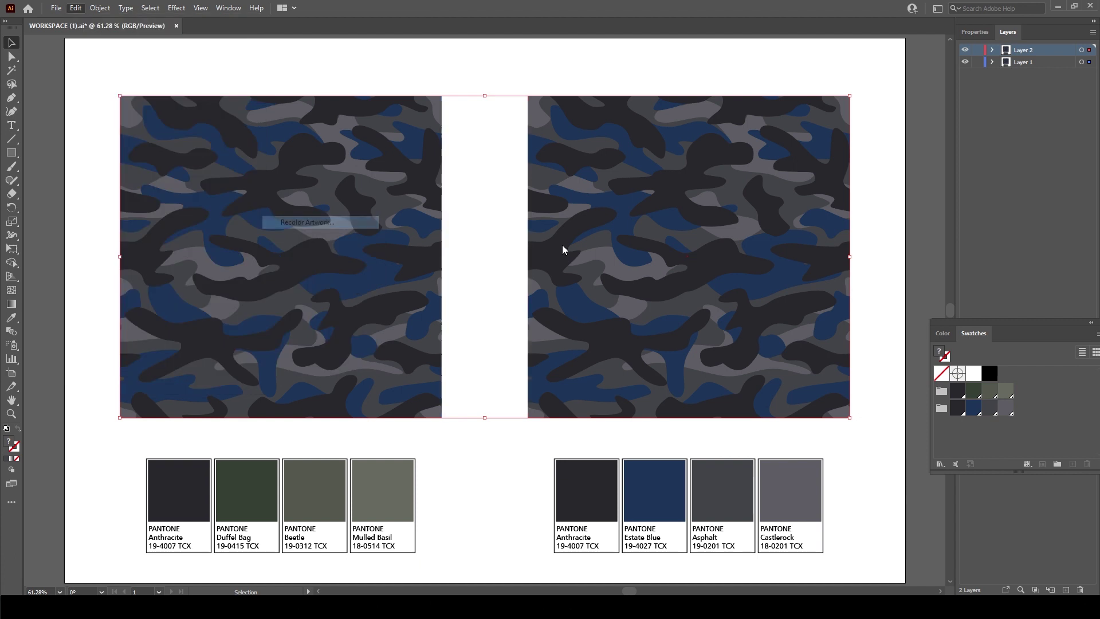
{"action": "left_click", "coordinate": [509, 466]}
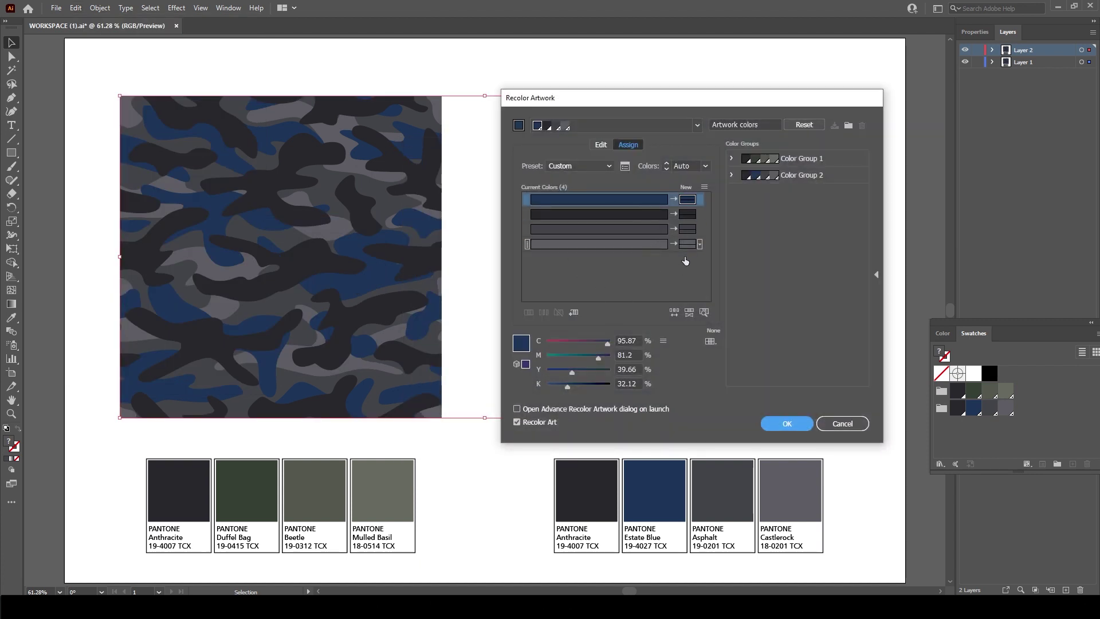
{"action": "double_click", "coordinate": [687, 199]}
{"action": "left_click", "coordinate": [701, 351]}
{"action": "left_click_drag", "start_coordinate": [658, 295], "coordinate": [643, 275]}
{"action": "left_click", "coordinate": [808, 256]}
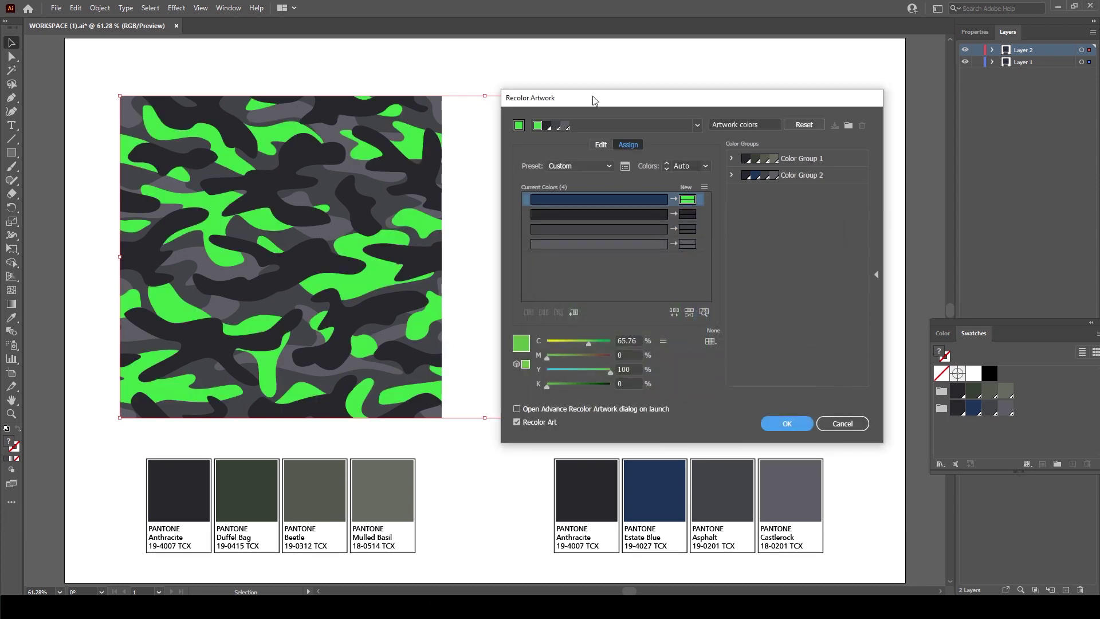
{"action": "left_click_drag", "start_coordinate": [593, 100], "coordinate": [855, 127]}
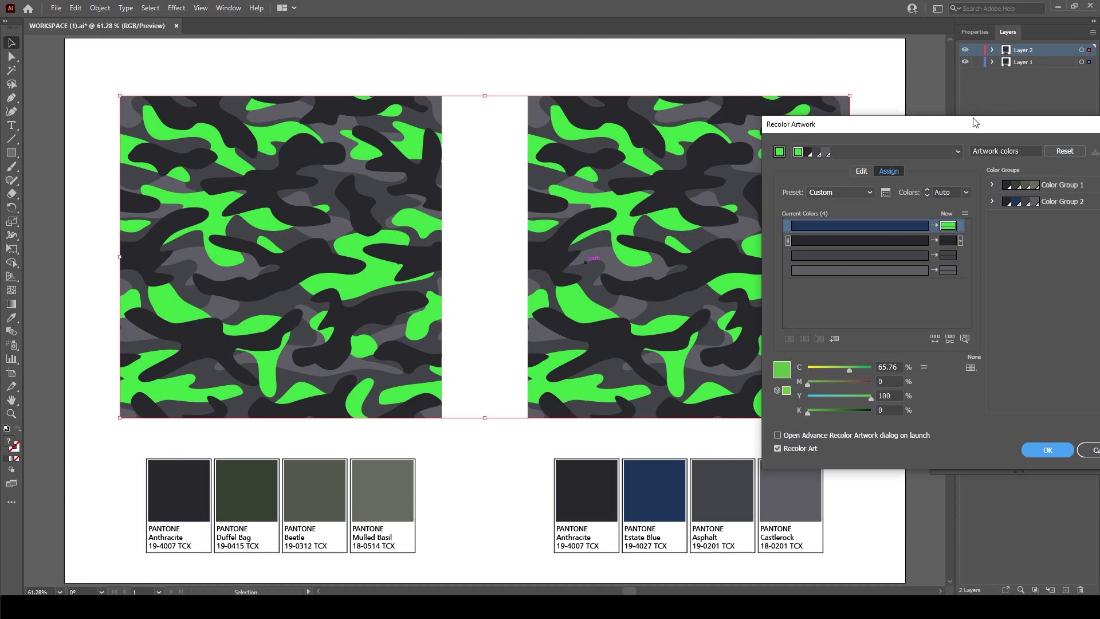
{"action": "left_click_drag", "start_coordinate": [968, 125], "coordinate": [701, 110]}
{"action": "left_click", "coordinate": [834, 444]}
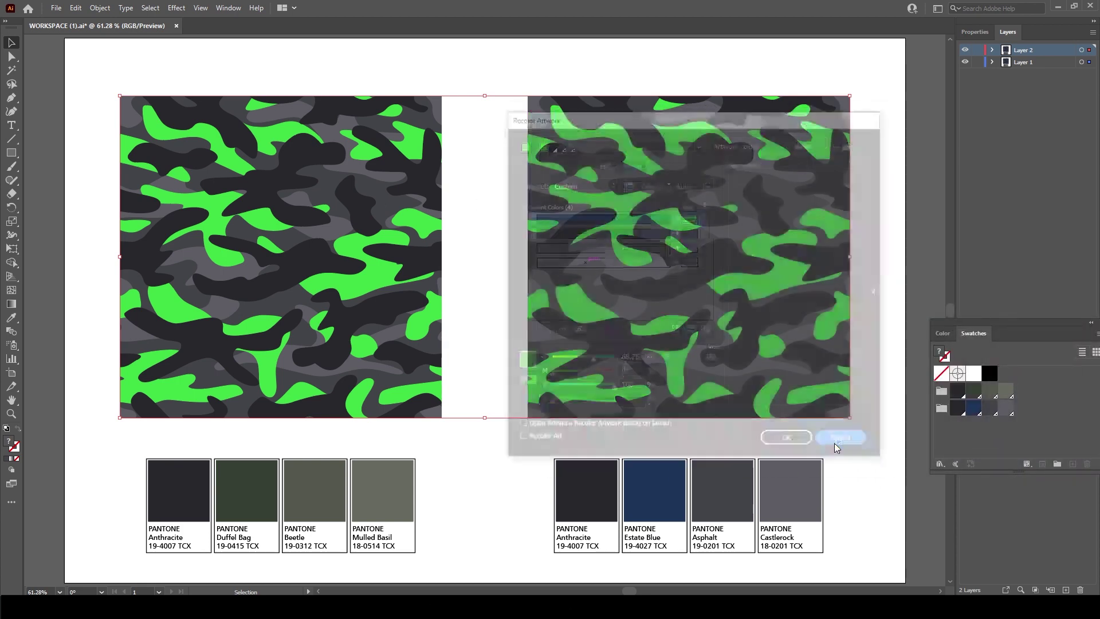
{"action": "left_click", "coordinate": [468, 102]}
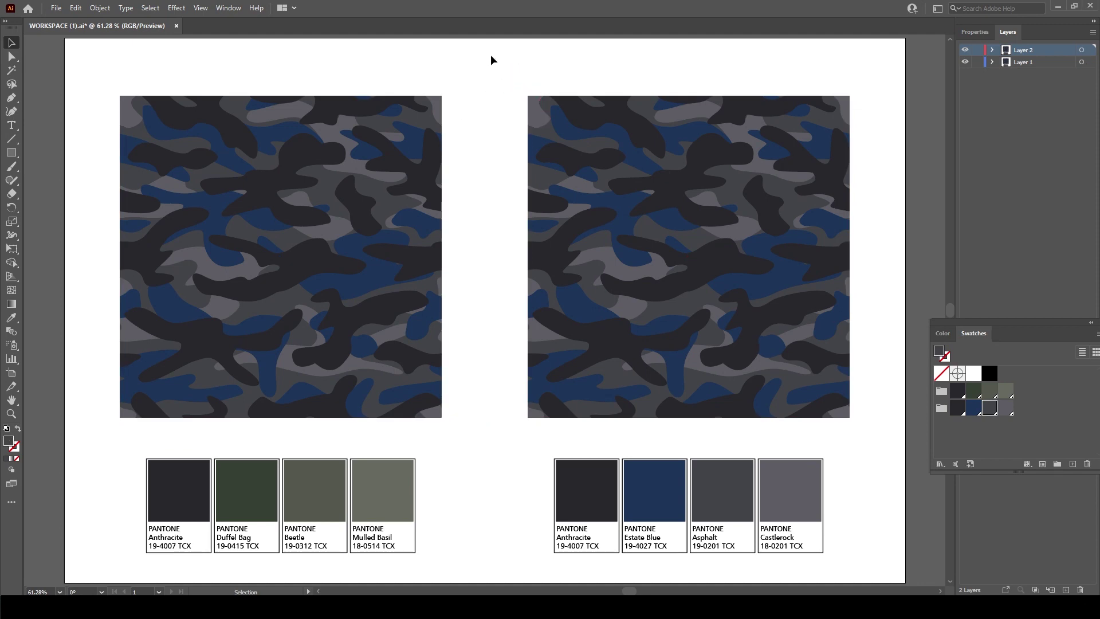
Lock the right camo artwork with Object > Lock > Selection
{"action": "left_click_drag", "start_coordinate": [498, 57], "coordinate": [878, 432]}
{"action": "left_click", "coordinate": [100, 8]}
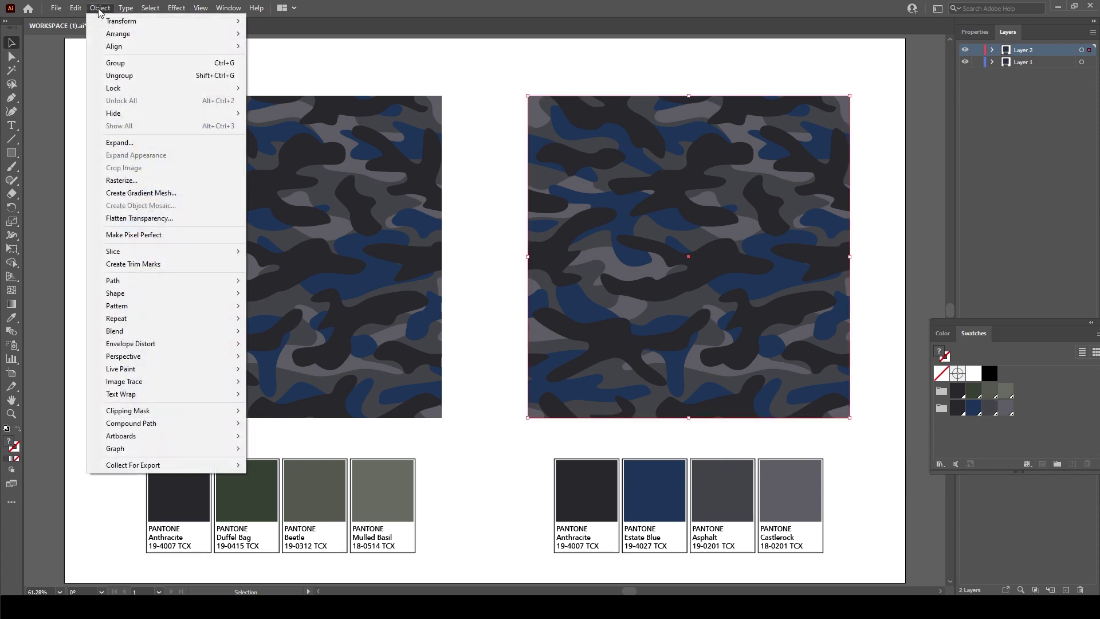
{"action": "mouse_move", "coordinate": [140, 90]}
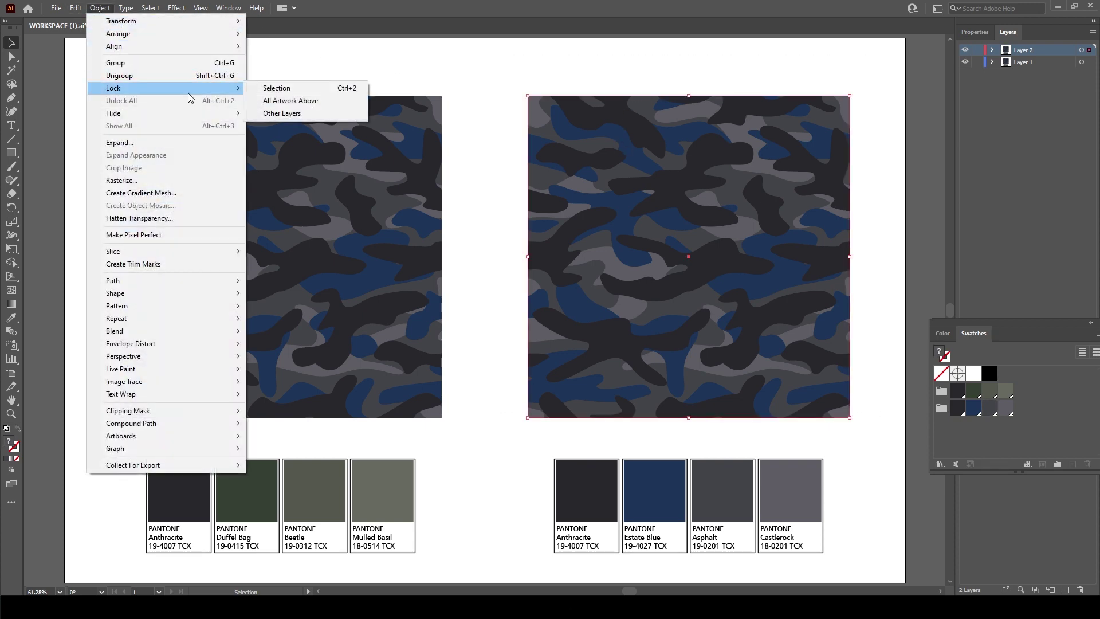
{"action": "left_click", "coordinate": [281, 89]}
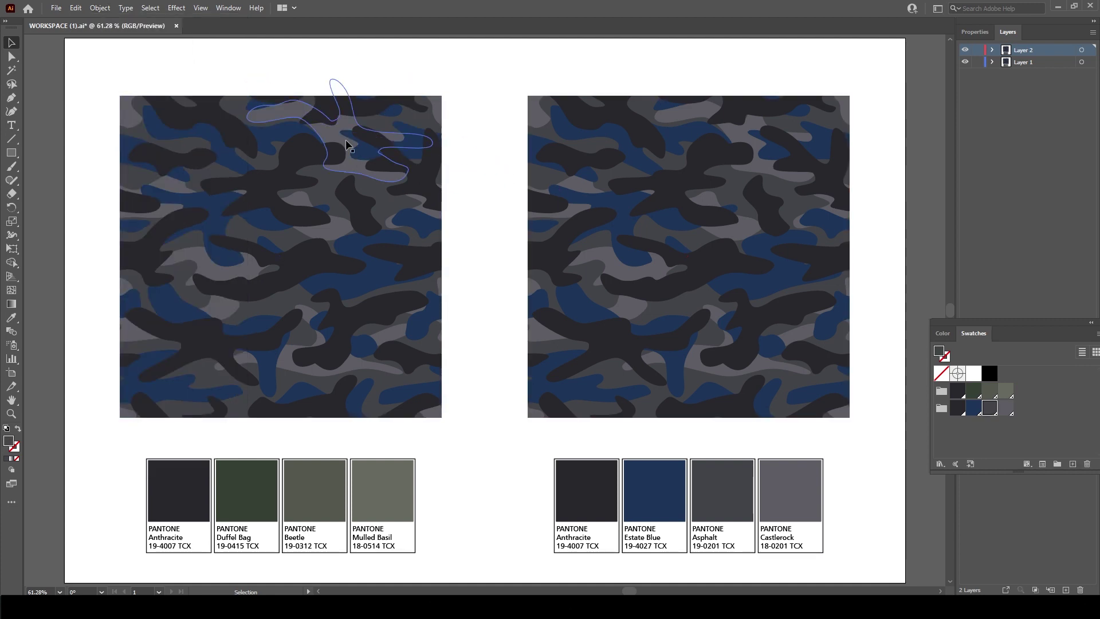
Marquee-select only the left camo artwork, now the sole editable board
{"action": "left_click", "coordinate": [300, 148]}
{"action": "left_click_drag", "start_coordinate": [84, 51], "coordinate": [881, 435]}
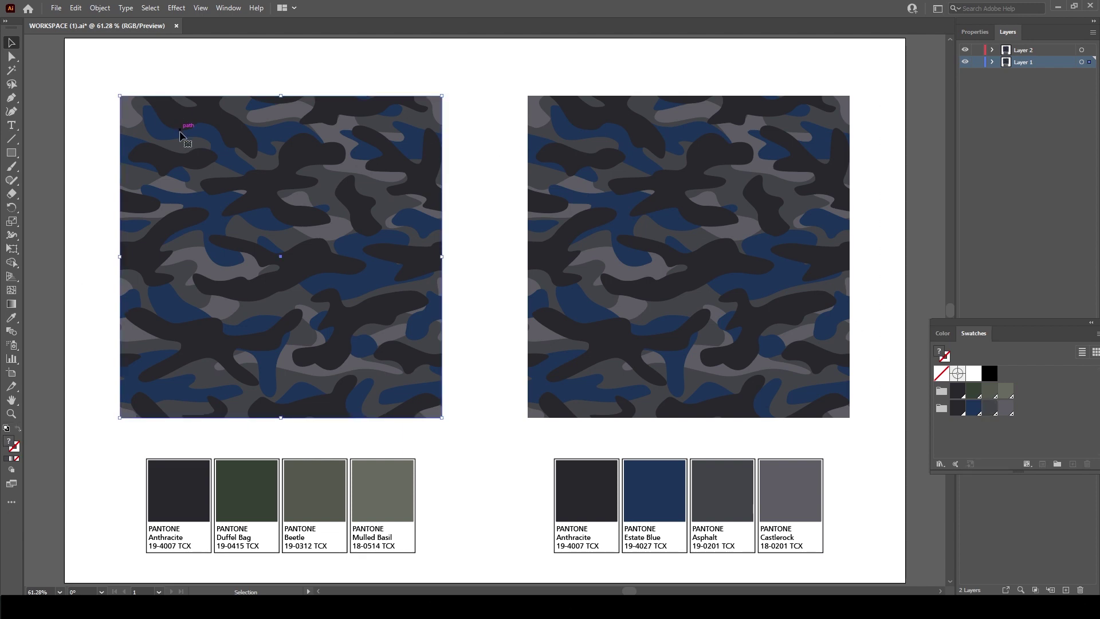
{"action": "left_click", "coordinate": [83, 10]}
{"action": "mouse_move", "coordinate": [147, 223]}
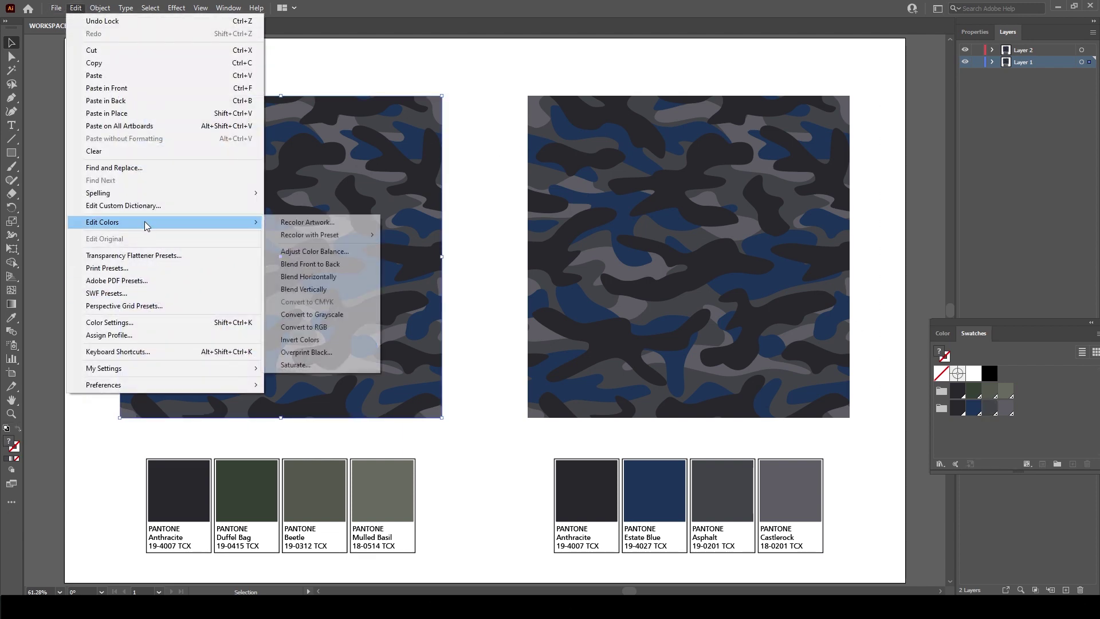
{"action": "left_click", "coordinate": [308, 223]}
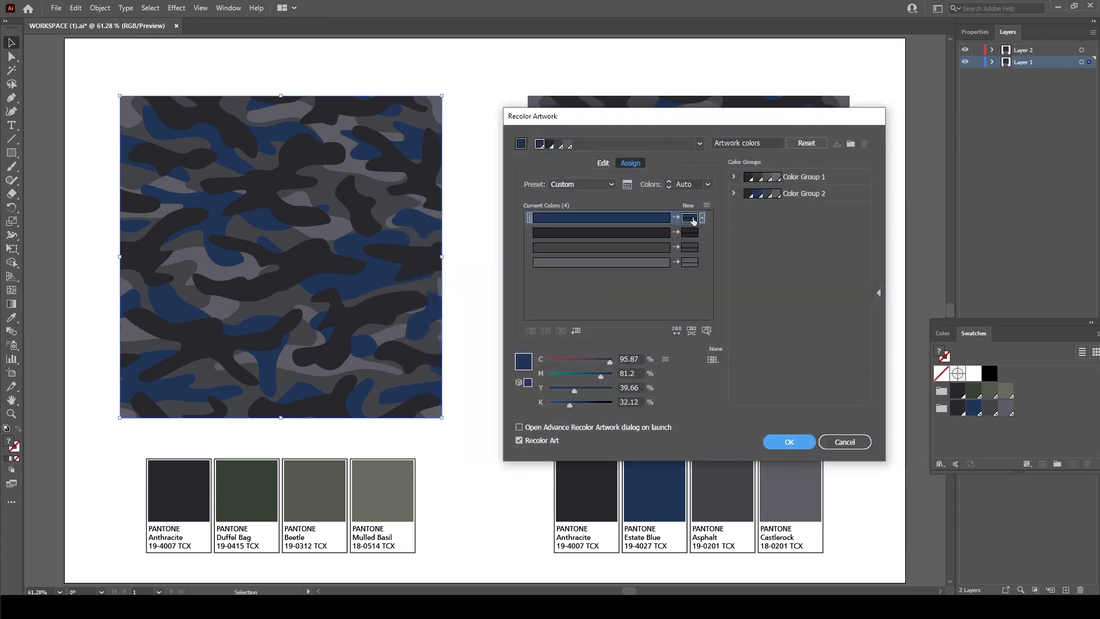
{"action": "double_click", "coordinate": [692, 219]}
{"action": "left_click", "coordinate": [698, 348]}
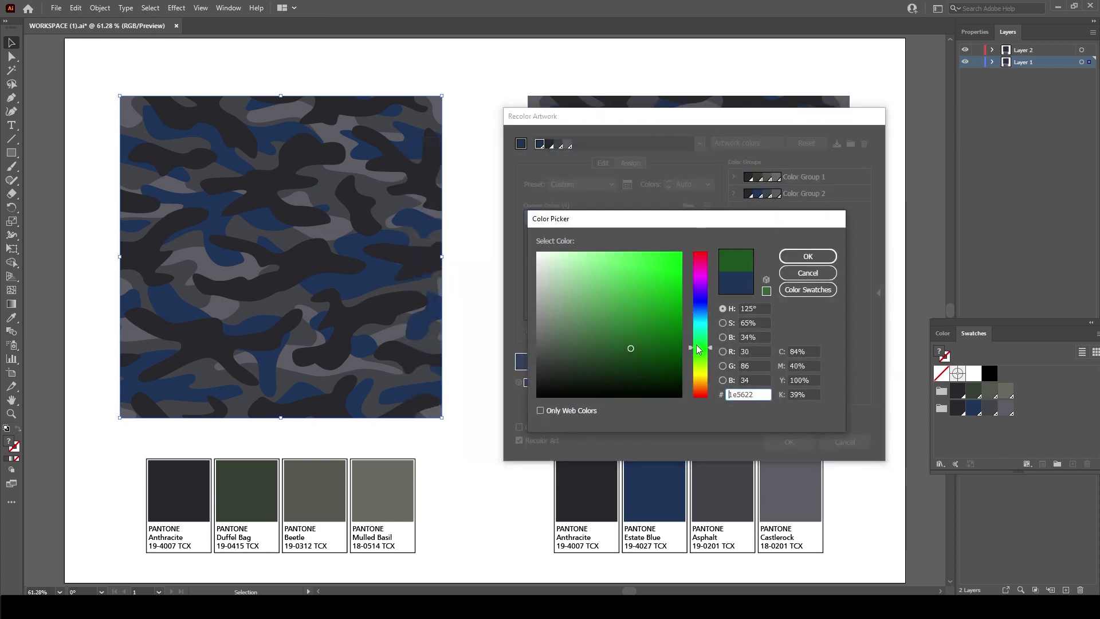
{"action": "left_click", "coordinate": [663, 287]}
{"action": "left_click", "coordinate": [808, 256]}
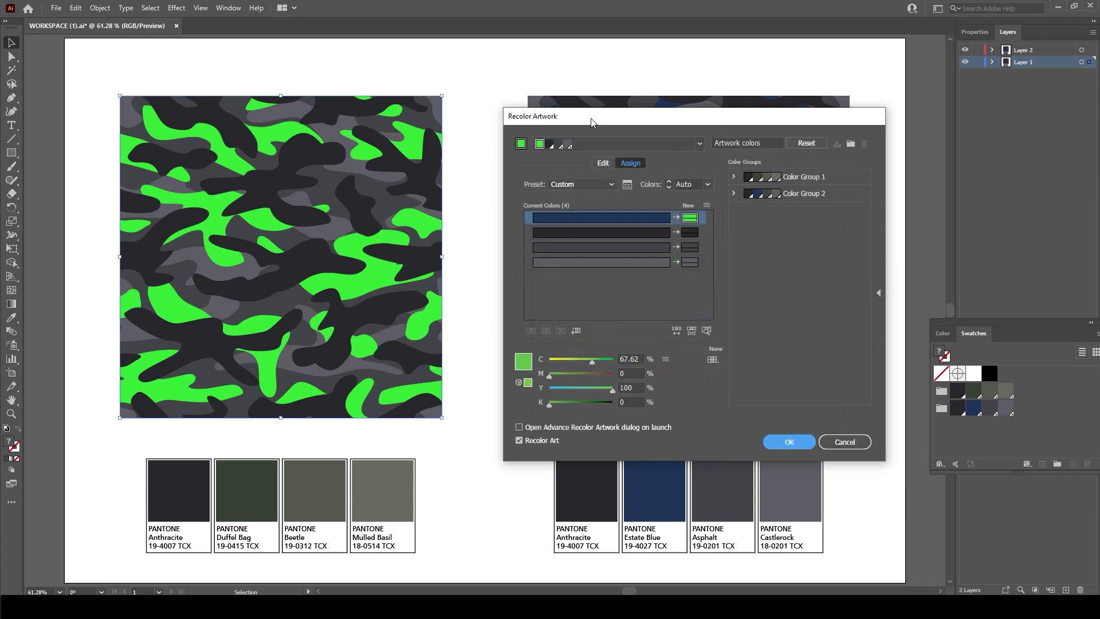
{"action": "left_click_drag", "start_coordinate": [592, 122], "coordinate": [799, 133]}
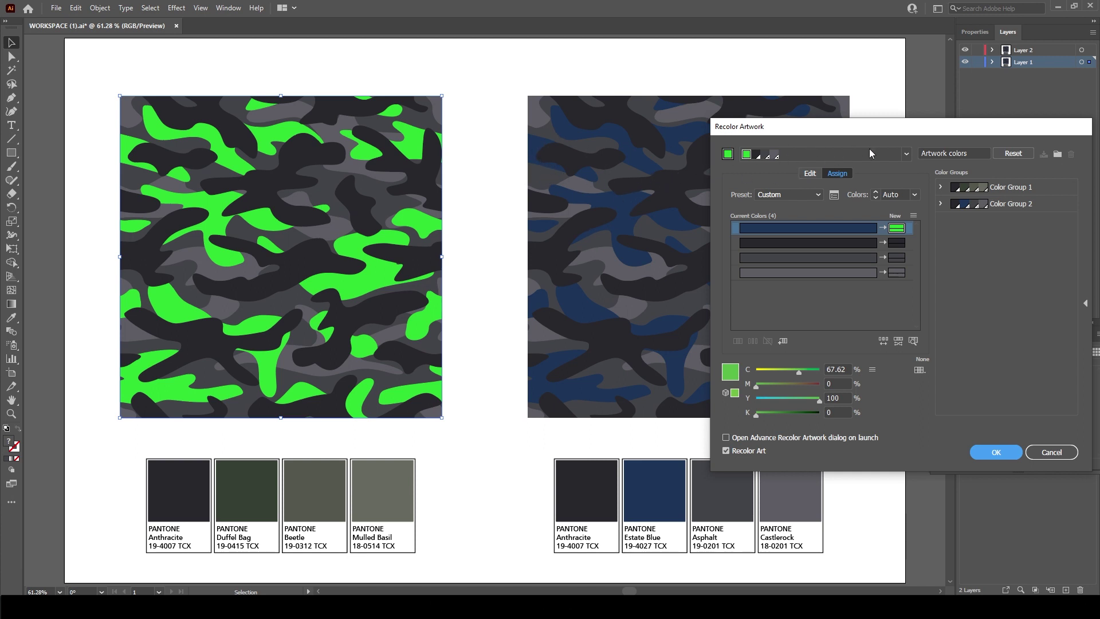
{"action": "left_click", "coordinate": [1051, 452]}
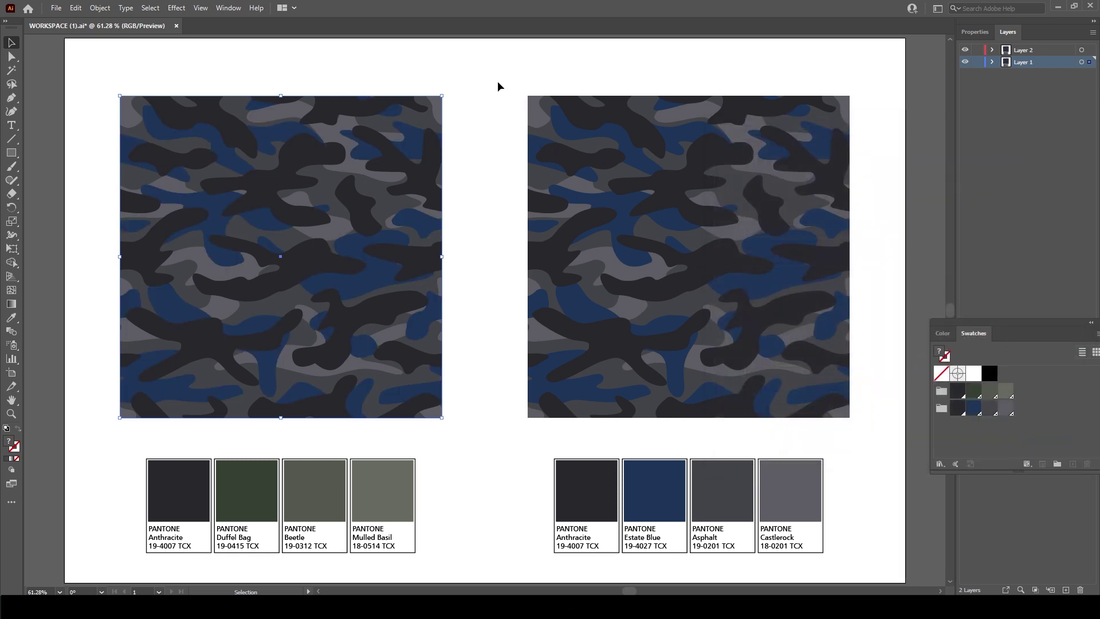